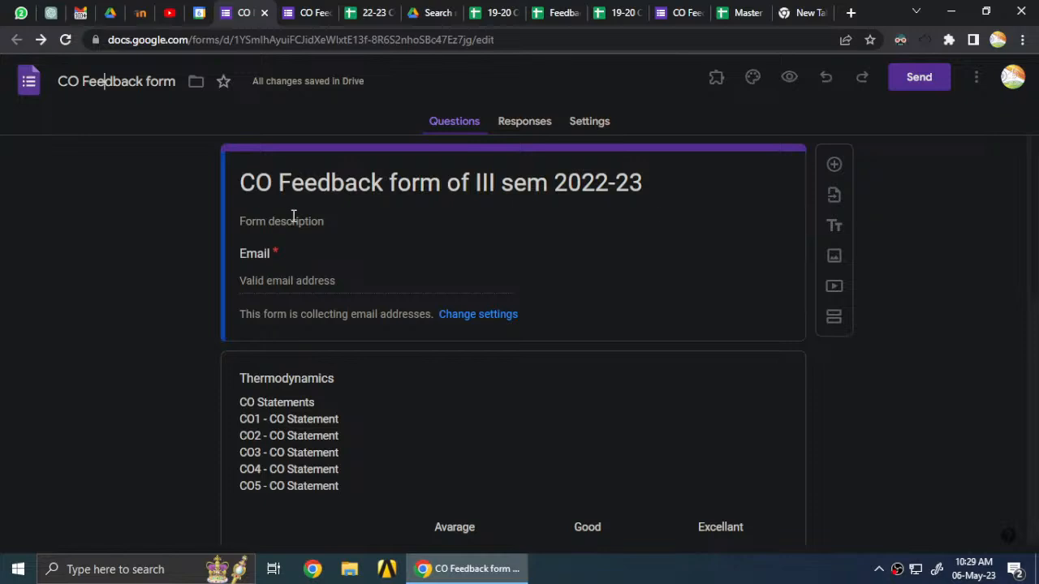
Review the form's title, email field and the Thermodynamics grid question, including its CO statements, rows, rating columns and description option.
left_click(383, 185)
left_click(132, 202)
triple_click(567, 193)
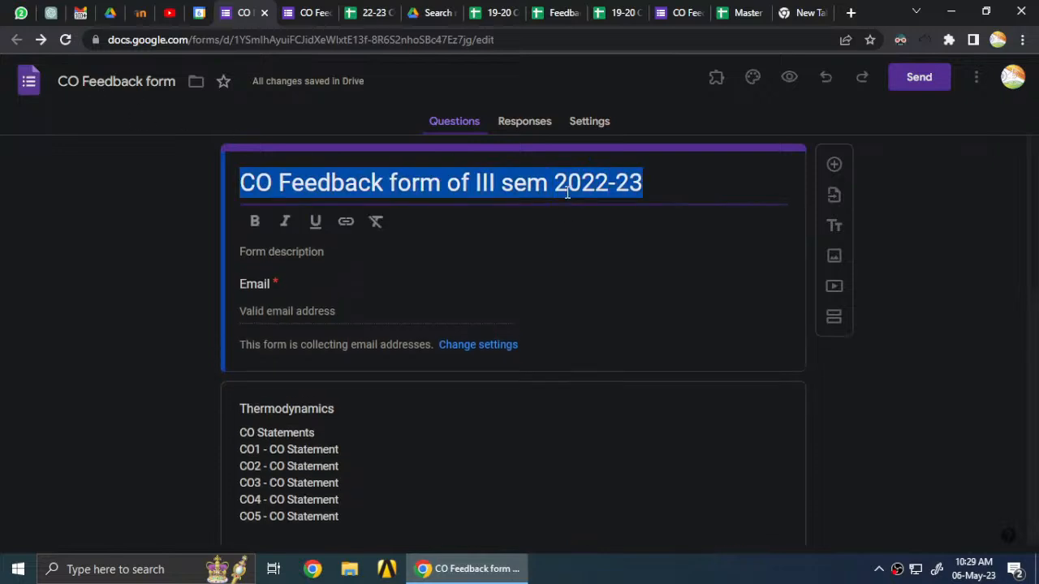
left_click(271, 301)
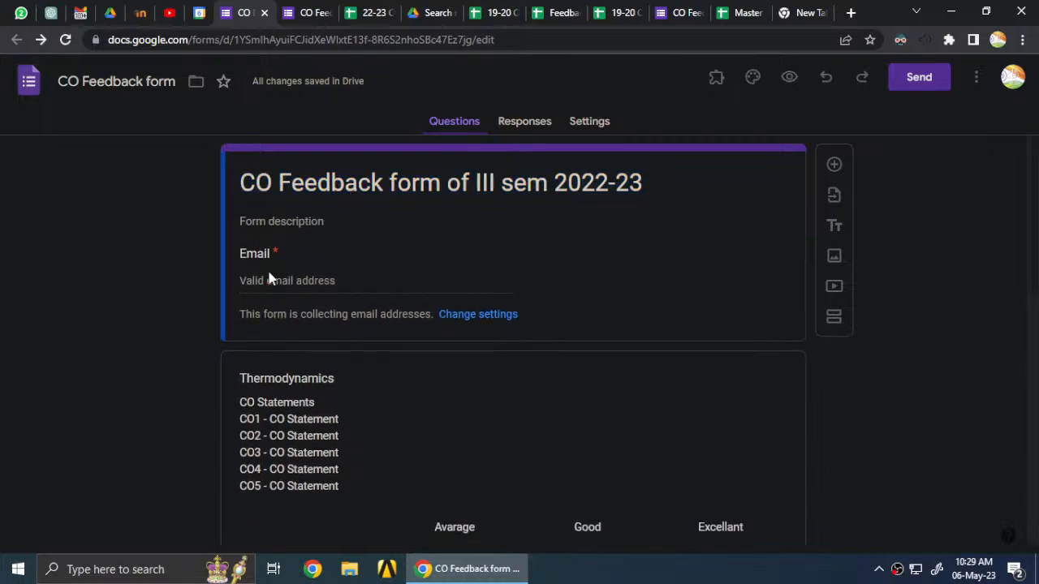
triple_click(288, 375)
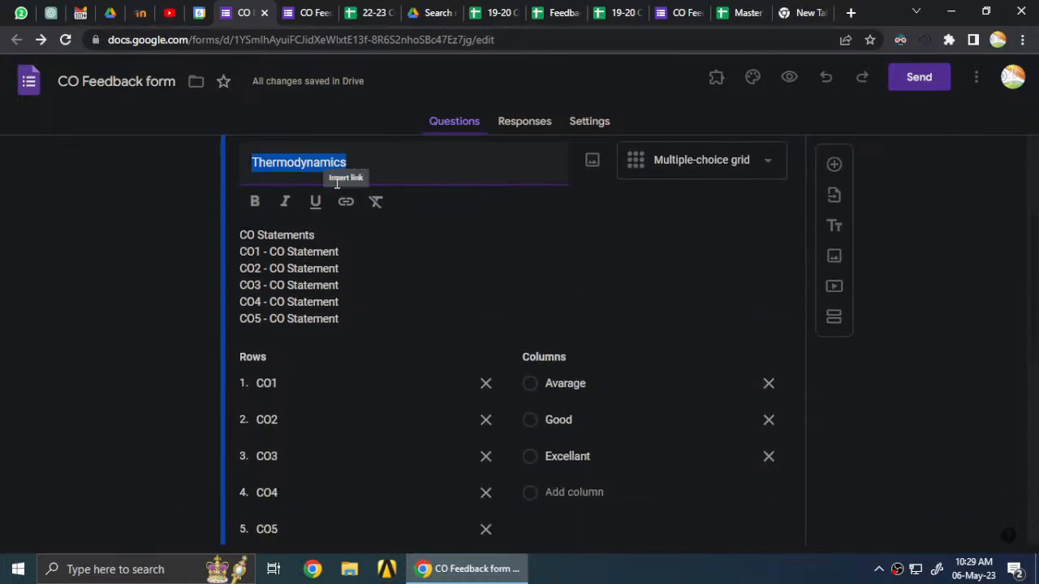
triple_click(270, 248)
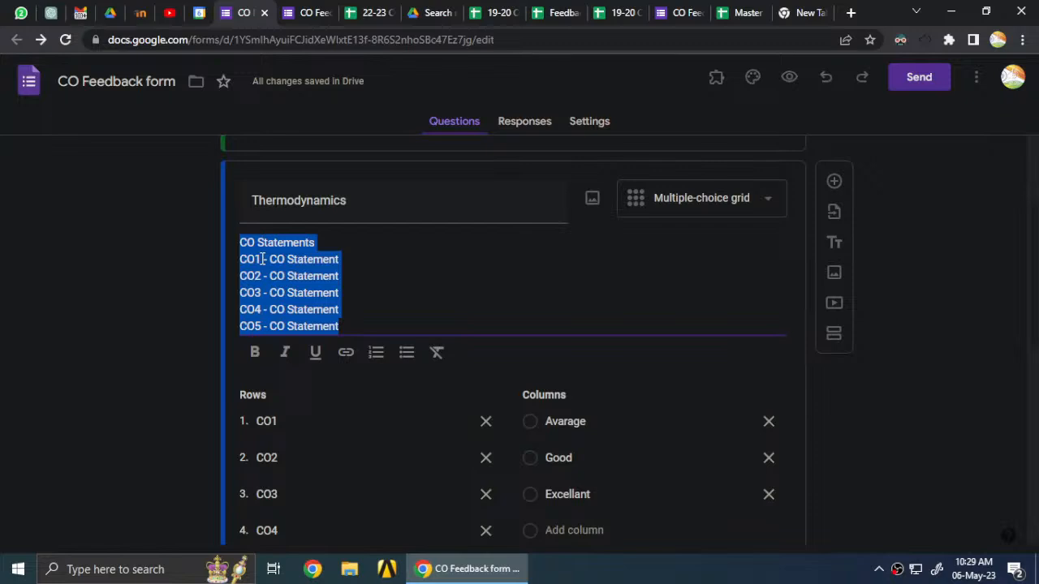
left_click(292, 261)
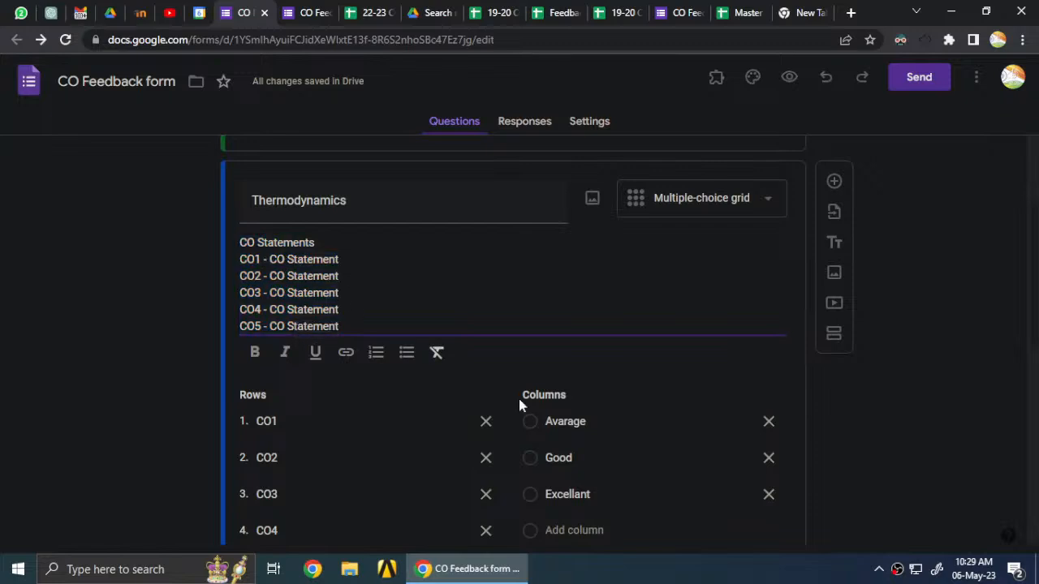
scroll(468, 336, "down", 2)
left_click(769, 514)
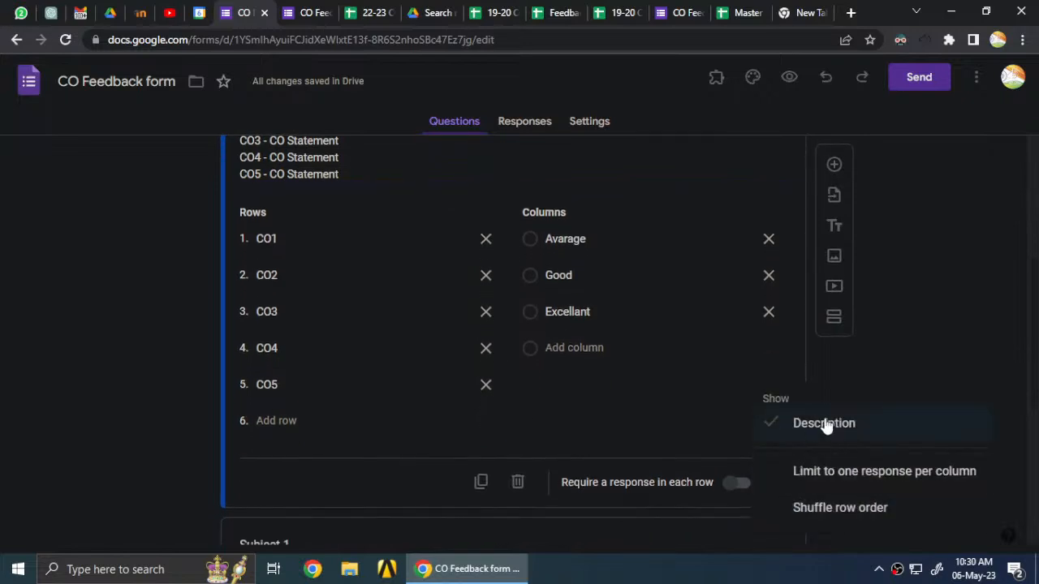
scroll(260, 396, "up", 3)
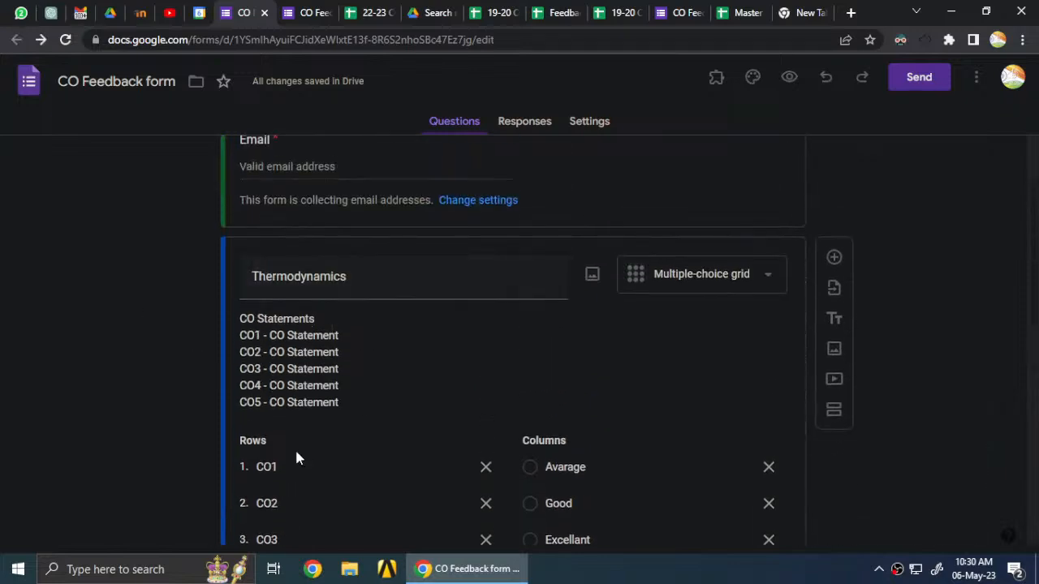
scroll(265, 372, "down", 2)
scroll(784, 224, "up", 1)
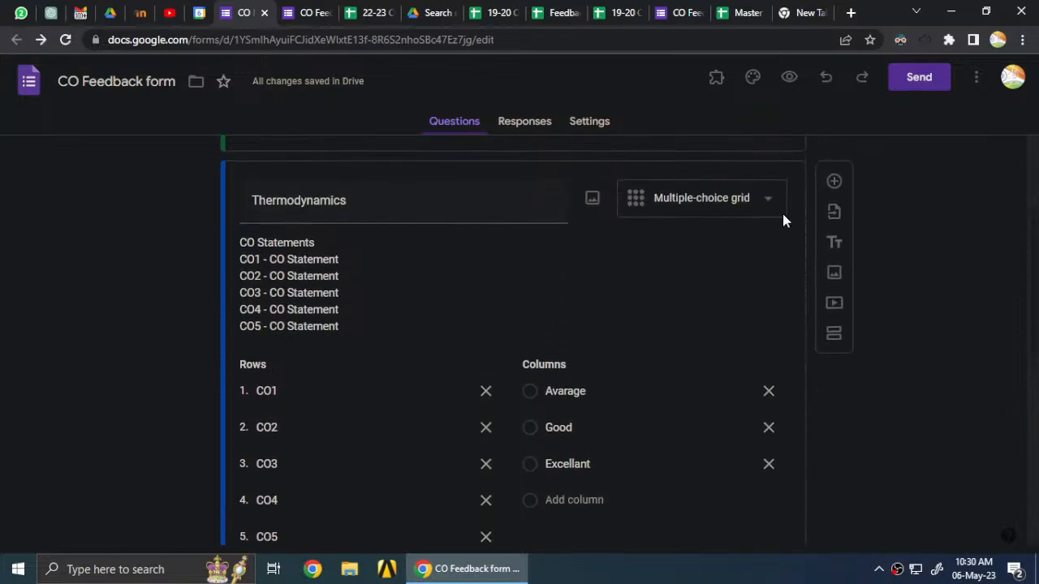
Delete the "Subject 1" grid question below the Thermodynamics question.
scroll(120, 339, "down", 4)
scroll(143, 383, "down", 3)
scroll(597, 257, "up", 1)
left_click(596, 257)
scroll(211, 324, "down", 1)
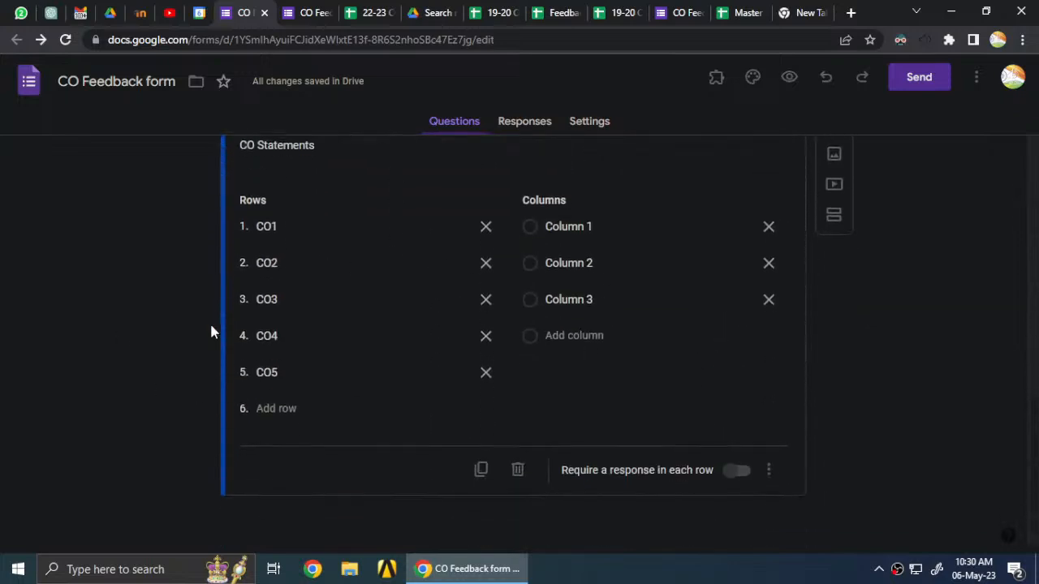
left_click(519, 469)
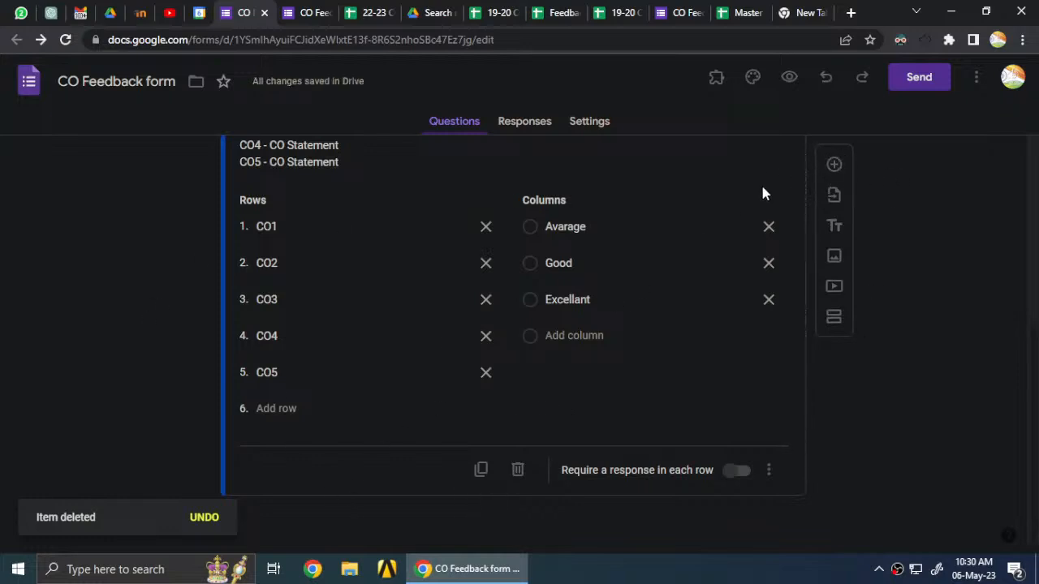
Add a new question below Thermodynamics and set its type to multiple-choice grid.
left_click(834, 165)
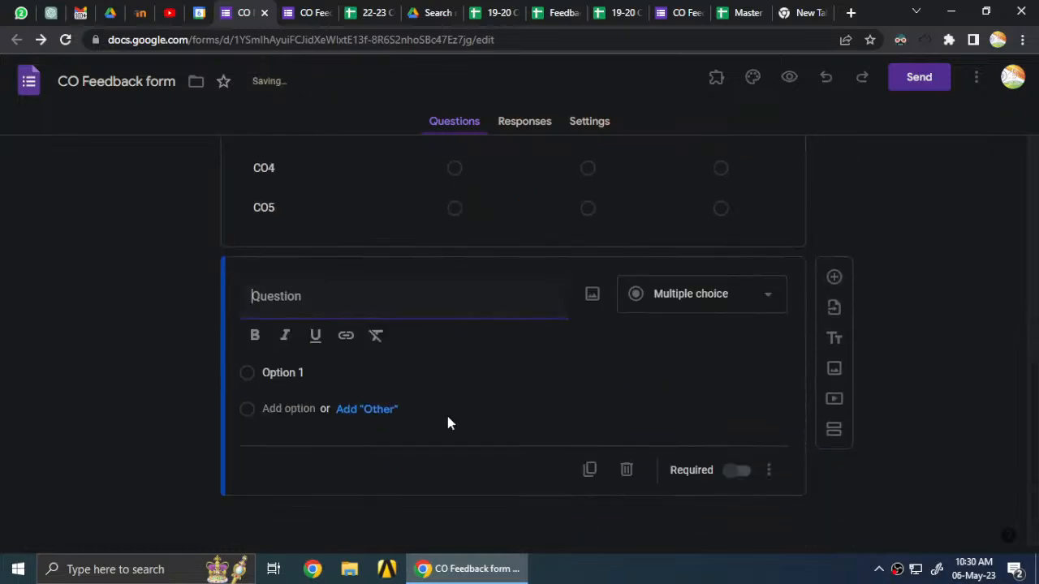
left_click(714, 294)
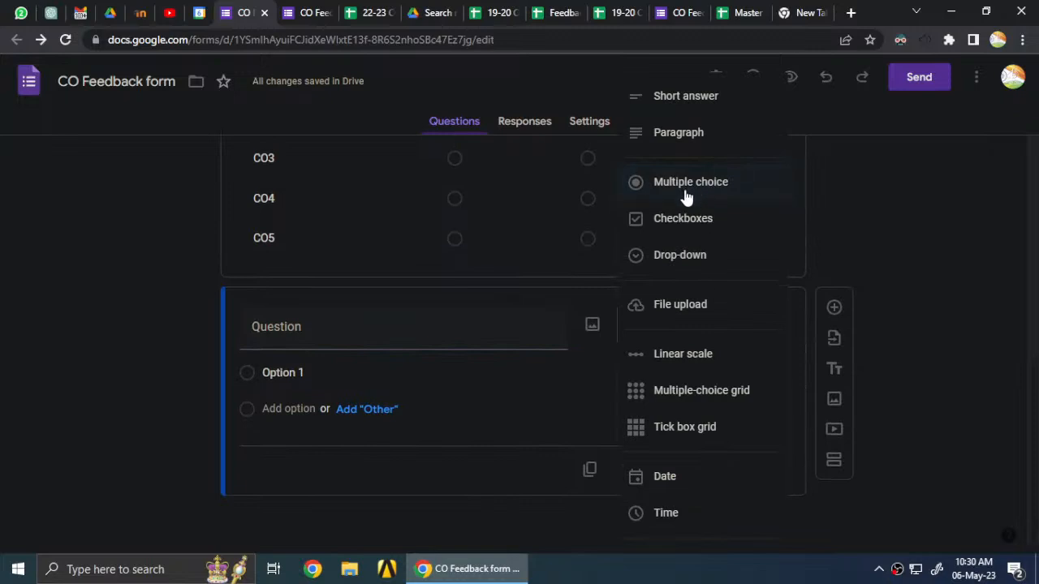
left_click(321, 333)
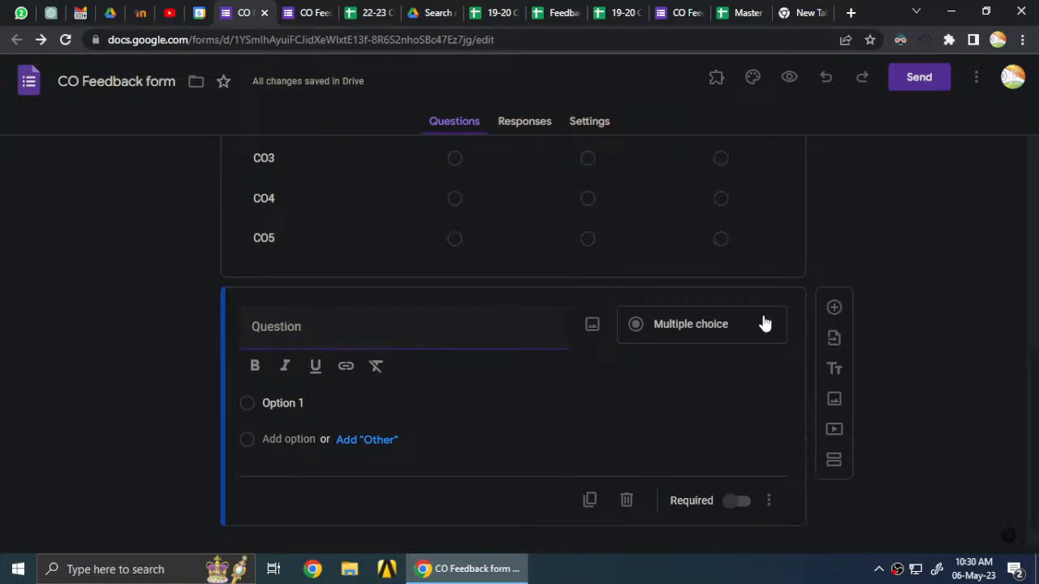
left_click(733, 334)
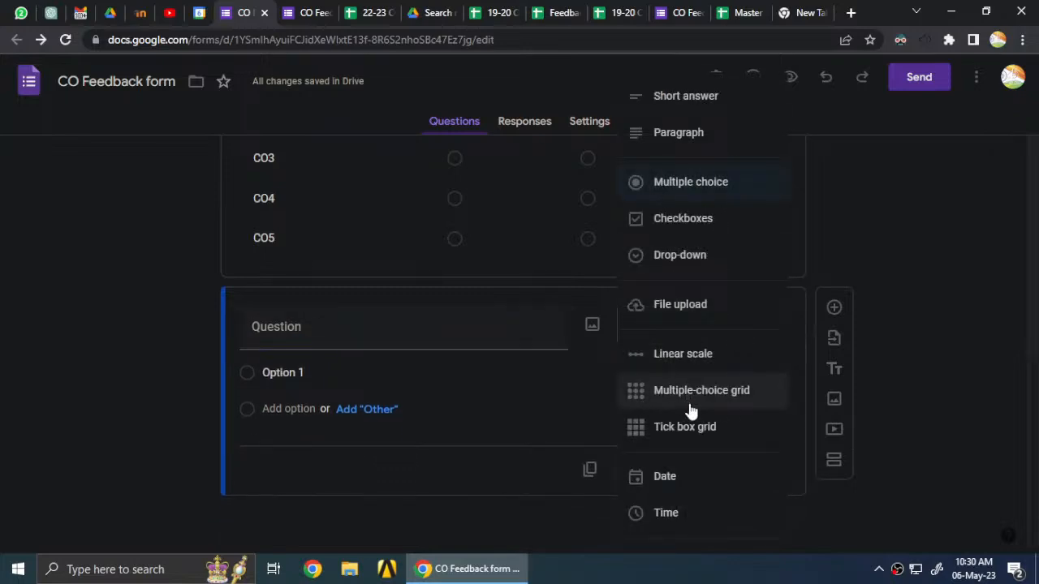
left_click(733, 397)
Enter "Subject Name | Code | Credit" as the new grid question's title.
left_click(369, 339)
type("S")
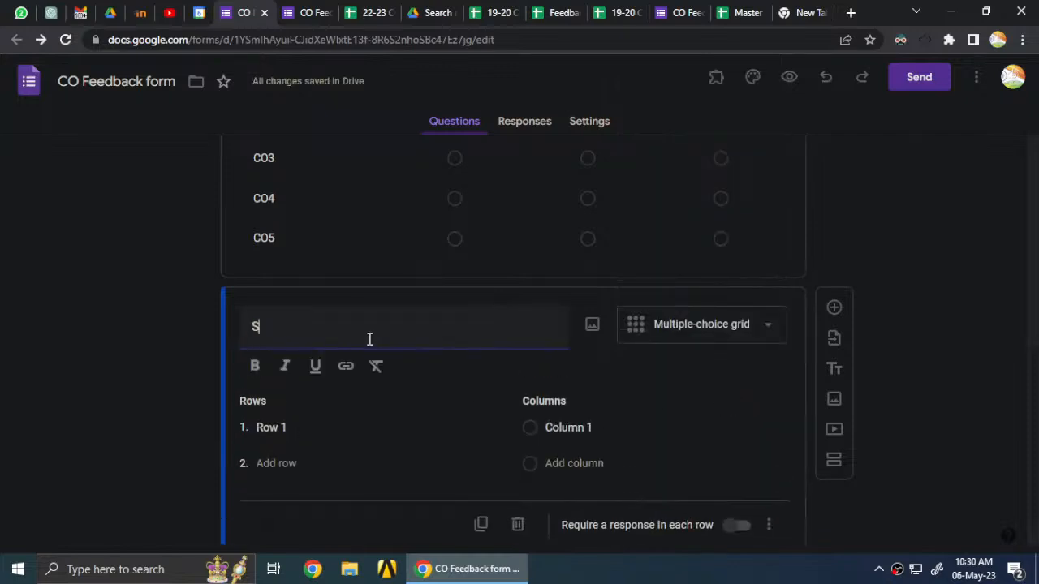
type("ubject ")
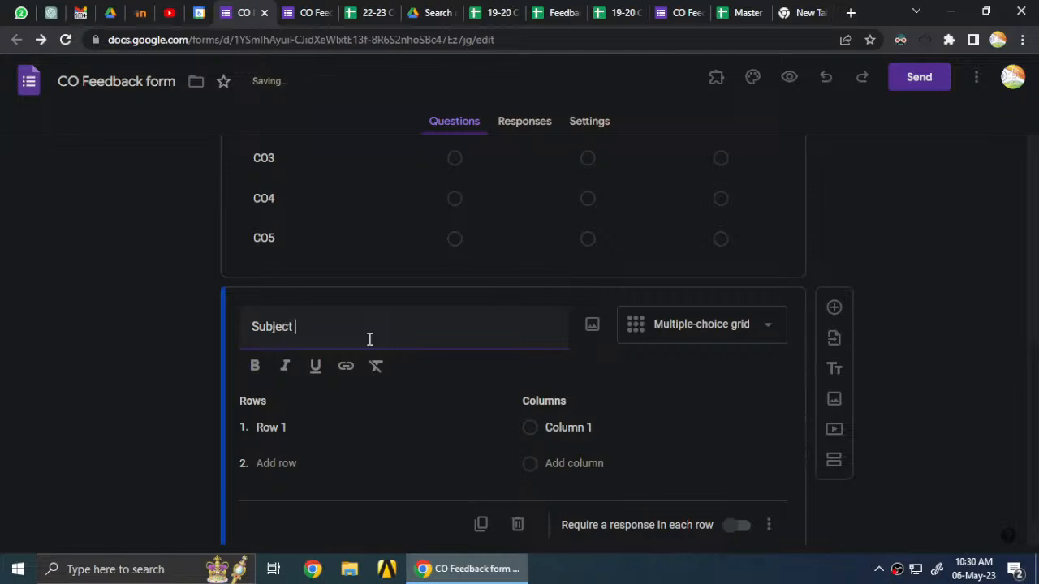
type("Name | Code | Credit")
Replace "Subject Name" in the question title with "Strength of Materials".
left_click_drag(329, 327, 89, 336)
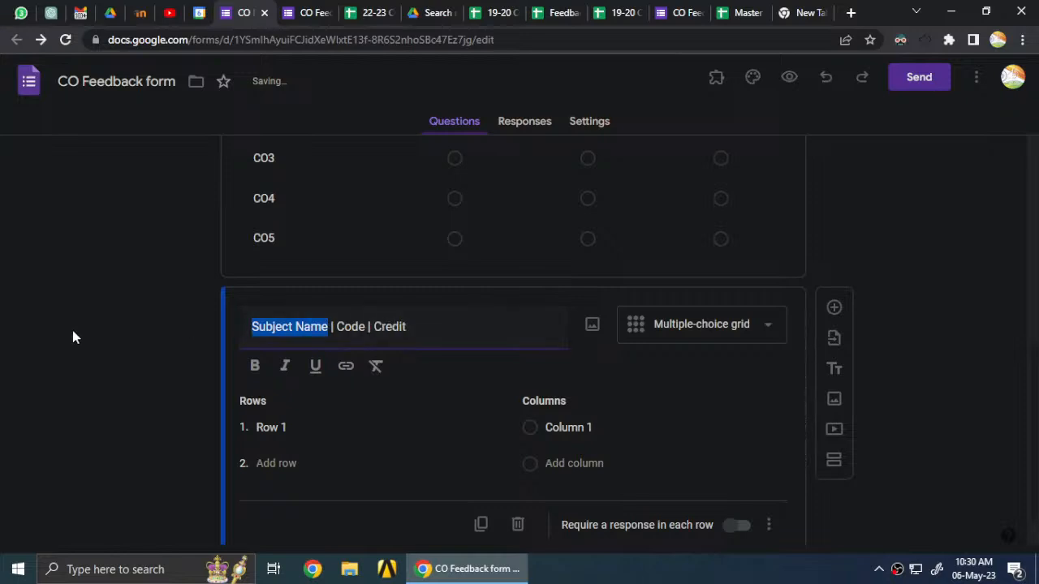
type("SAn")
key("BackSpace")
key("BackSpace")
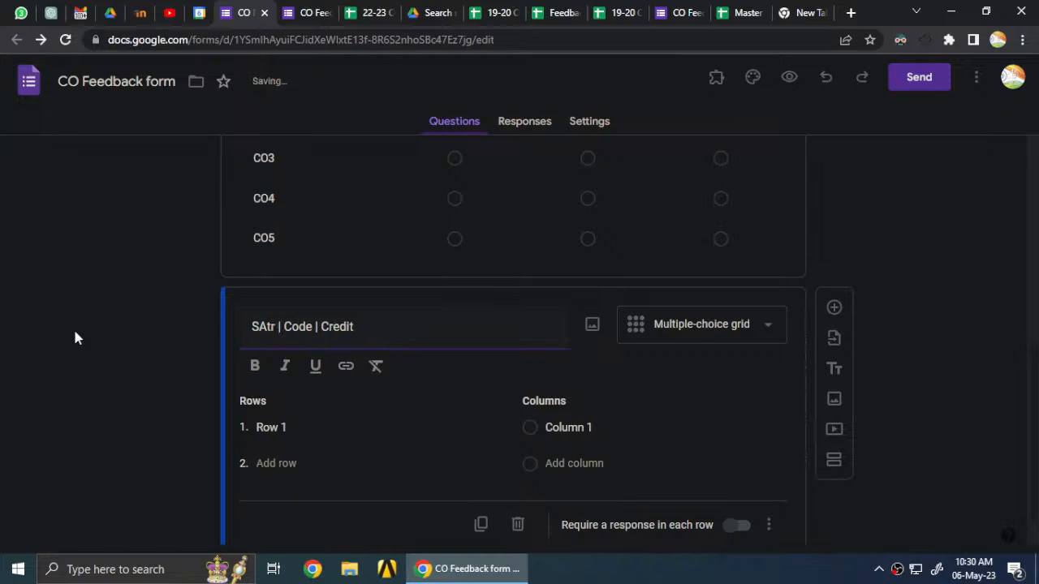
type("trength of ma")
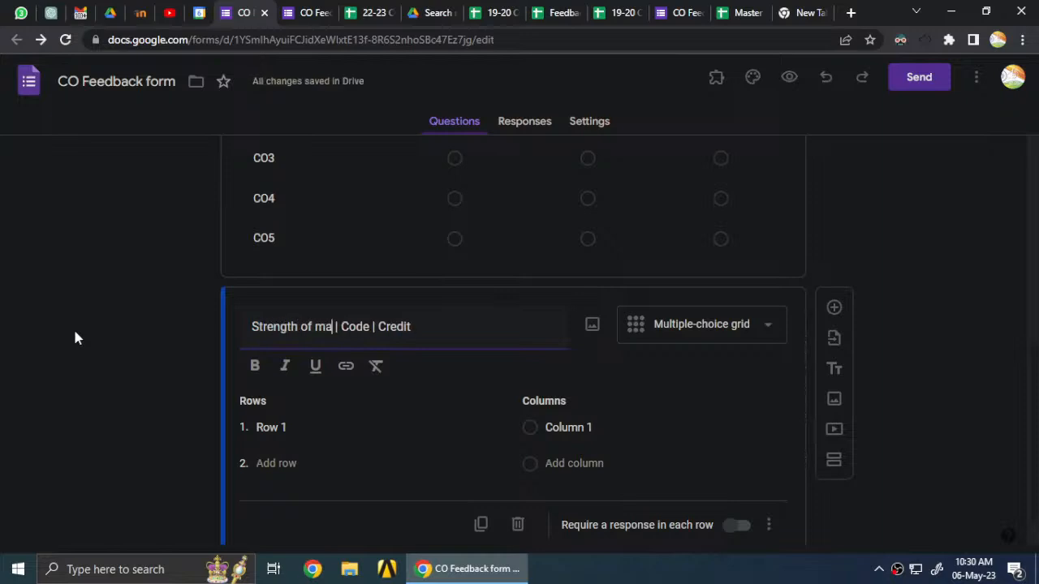
key("BackSpace")
type("Materil")
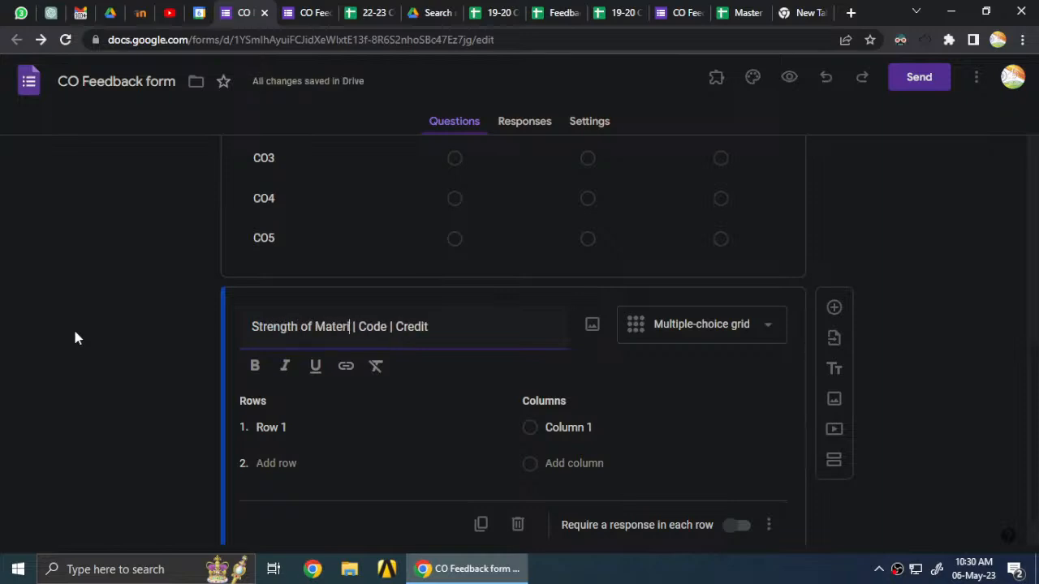
key("BackSpace")
type("als")
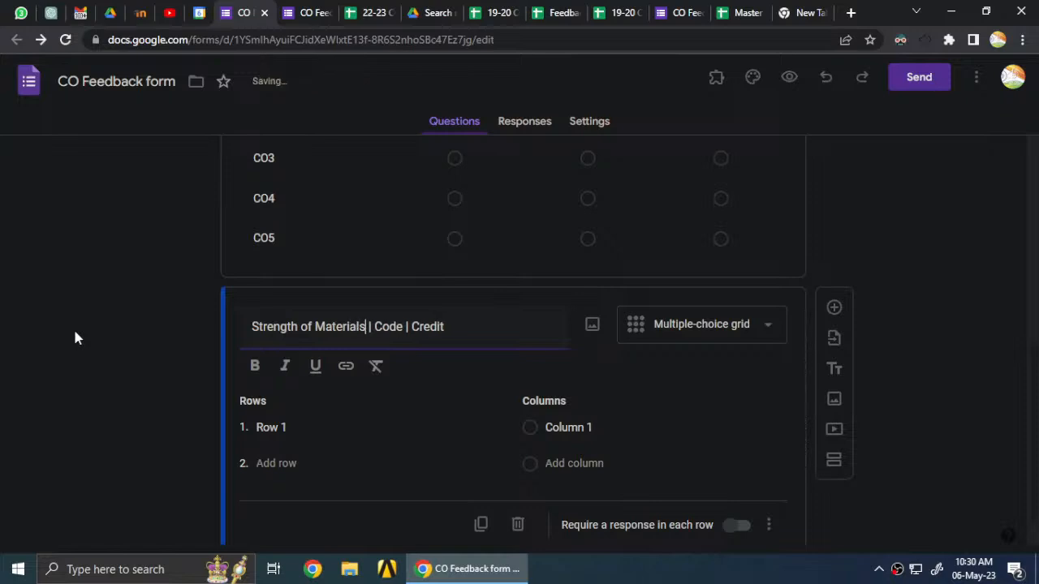
Replace the "Code" placeholder in the question title with "6PC302ME".
key("Right")
key("shift+Right")
key("shift+Right")
key("shift+Right")
key("shift+Right")
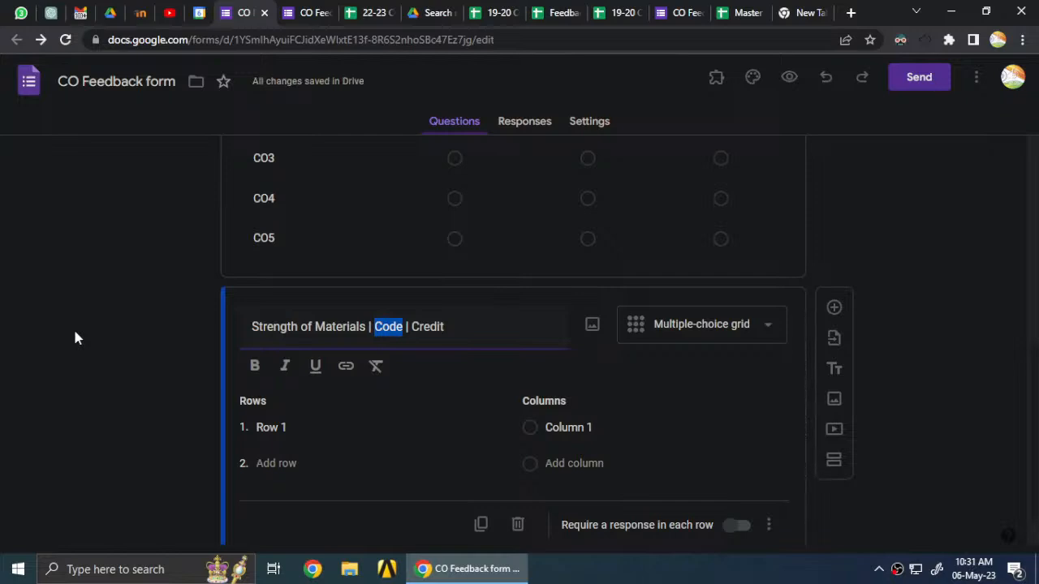
key("Tab")
type("6pc")
key("BackSpace")
key("BackSpace")
type("PC")
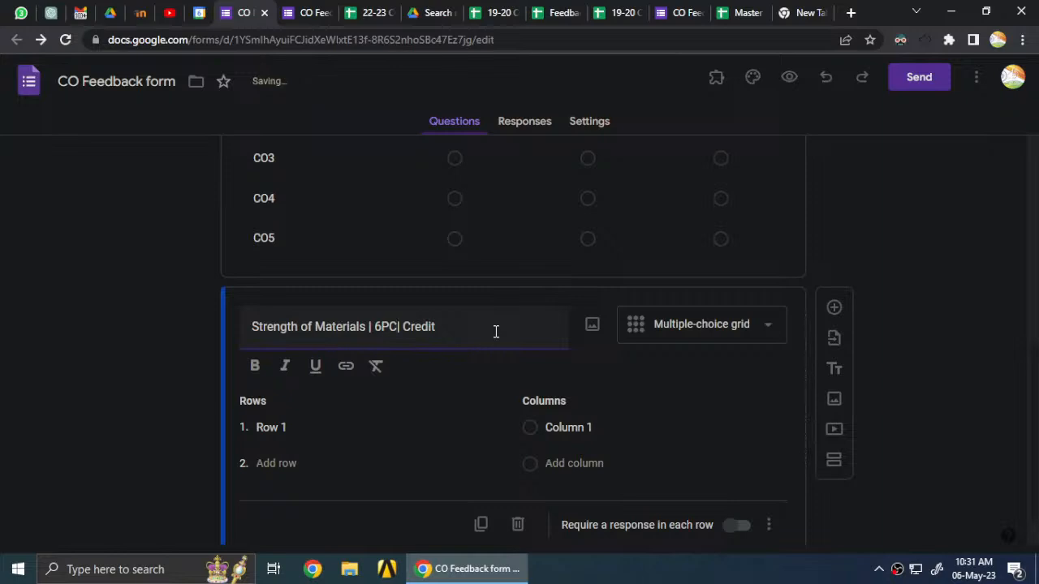
type("302ME")
left_click_drag(473, 331, 470, 331)
left_click(366, 325)
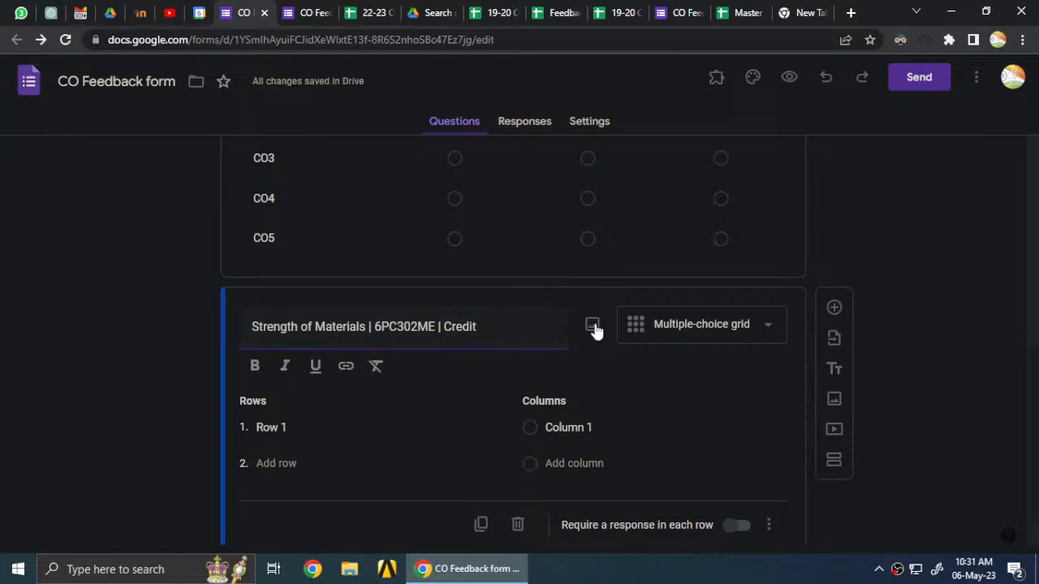
left_click(444, 326)
Show a description on the Strength of Materials question and enter "CO Statements" followed by a new line.
scroll(212, 335, "down", 1)
left_click(768, 479)
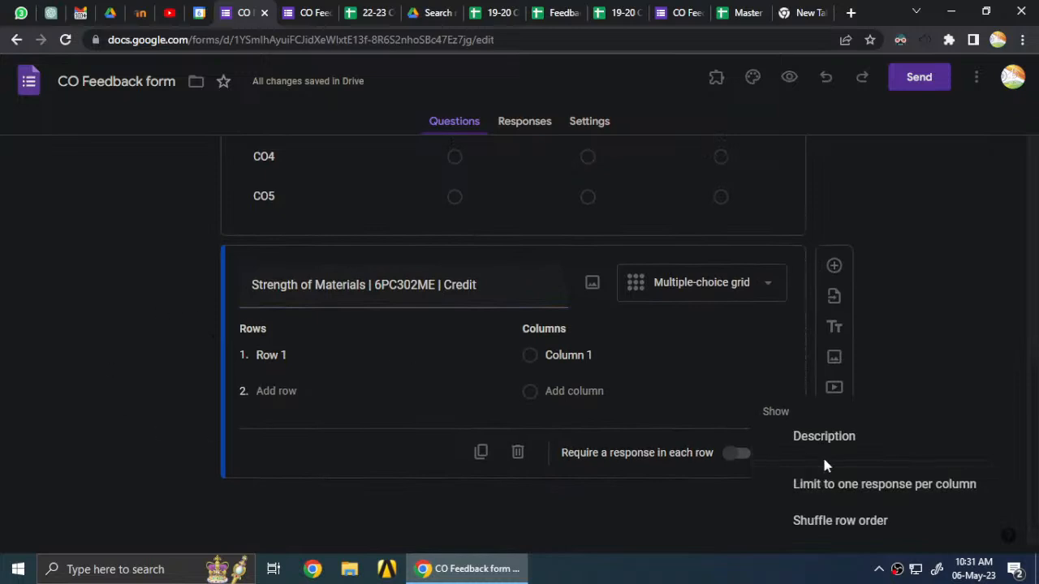
left_click(820, 440)
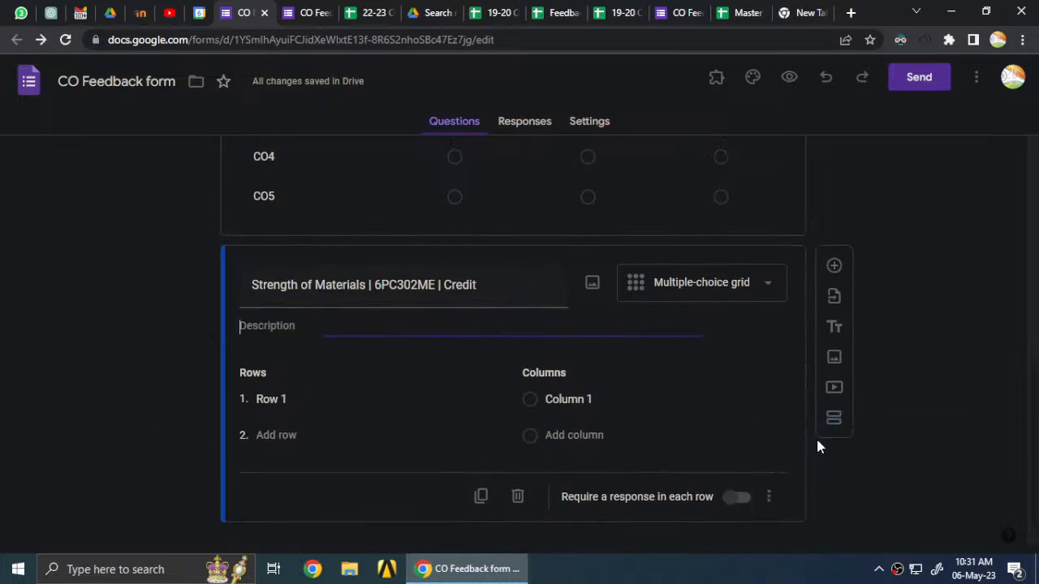
type("co")
key("BackSpace")
type("O STaten")
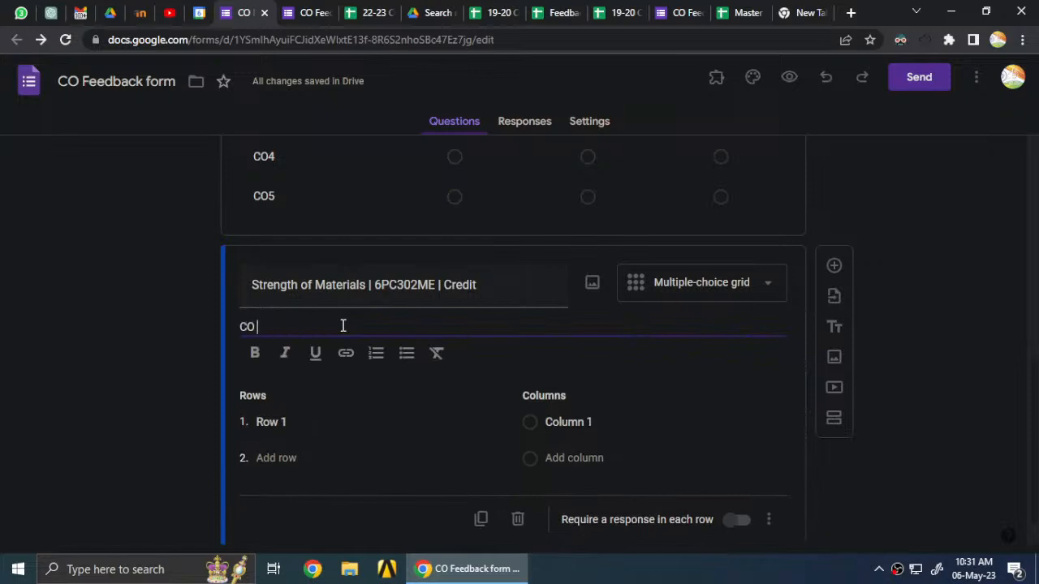
key("BackSpace")
key("BackSpace")
key("BackSpace")
type("T")
key("BackSpace")
type("ta")
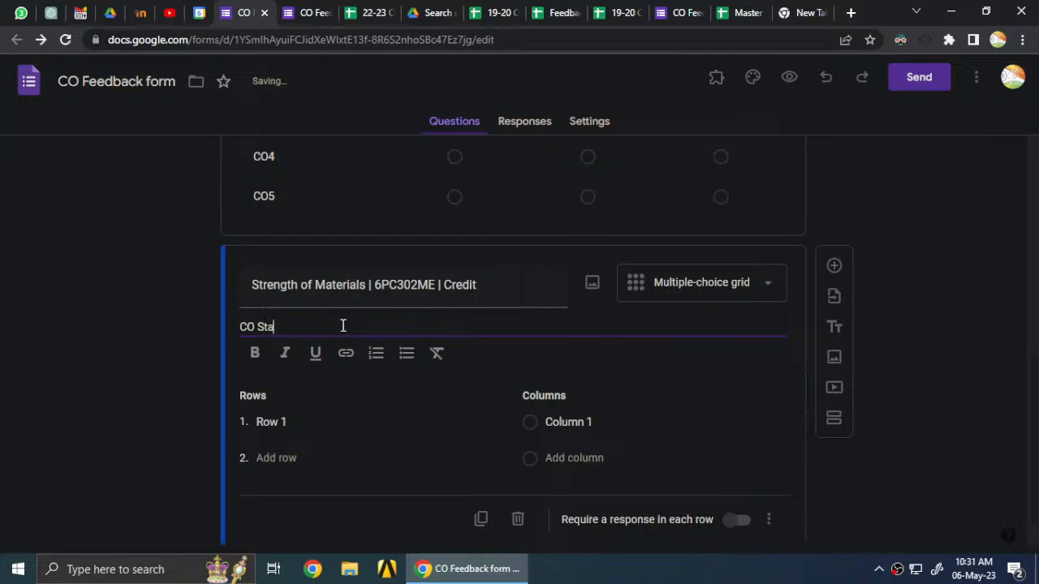
type("tements")
key("Return")
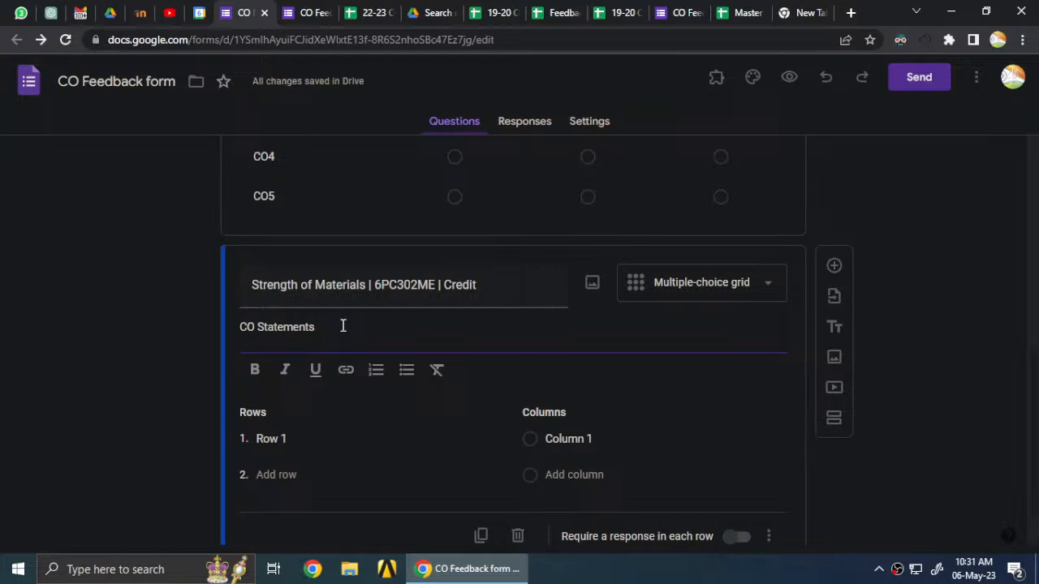
right_click(267, 341)
key("Escape")
Fill the Strength of Materials grid with five rows named CO1, CO2, CO3, CO4 and CO5.
left_click(275, 443)
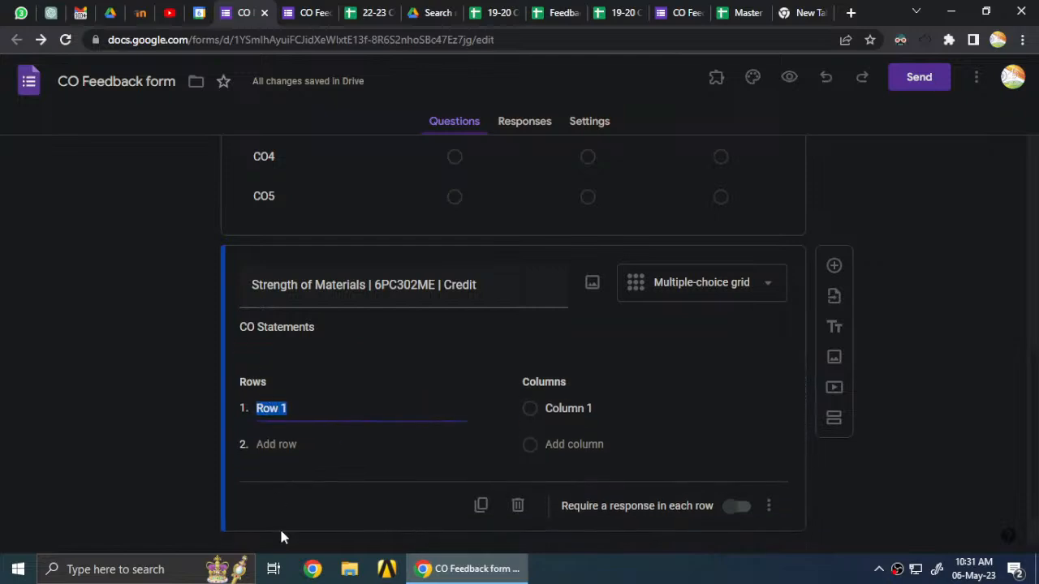
type("CO1")
key("Return")
type("CO2")
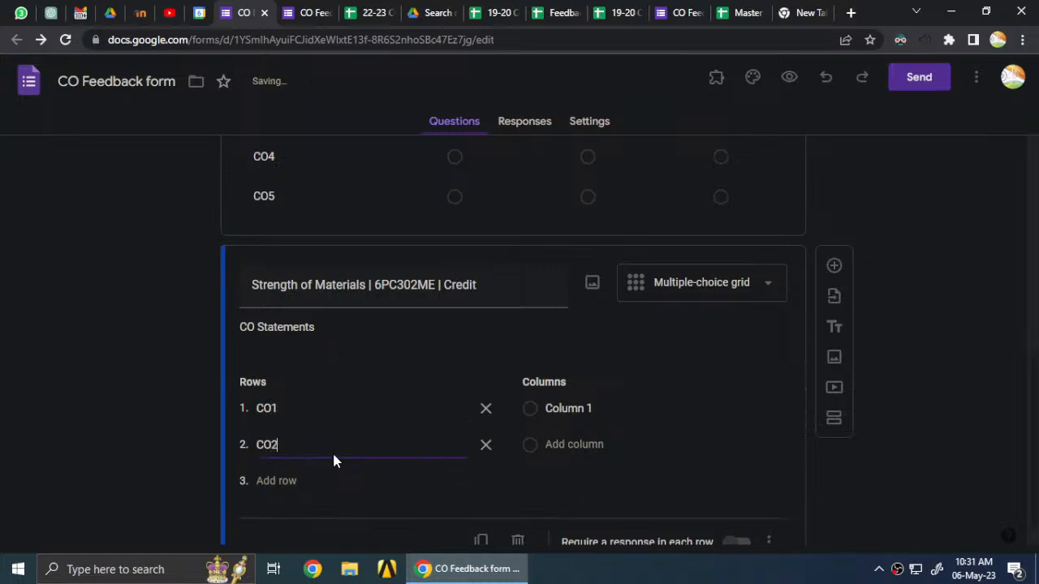
key("Return")
type("CO3")
key("Return")
type("CO4")
key("Return")
type("CO5")
left_click(162, 391)
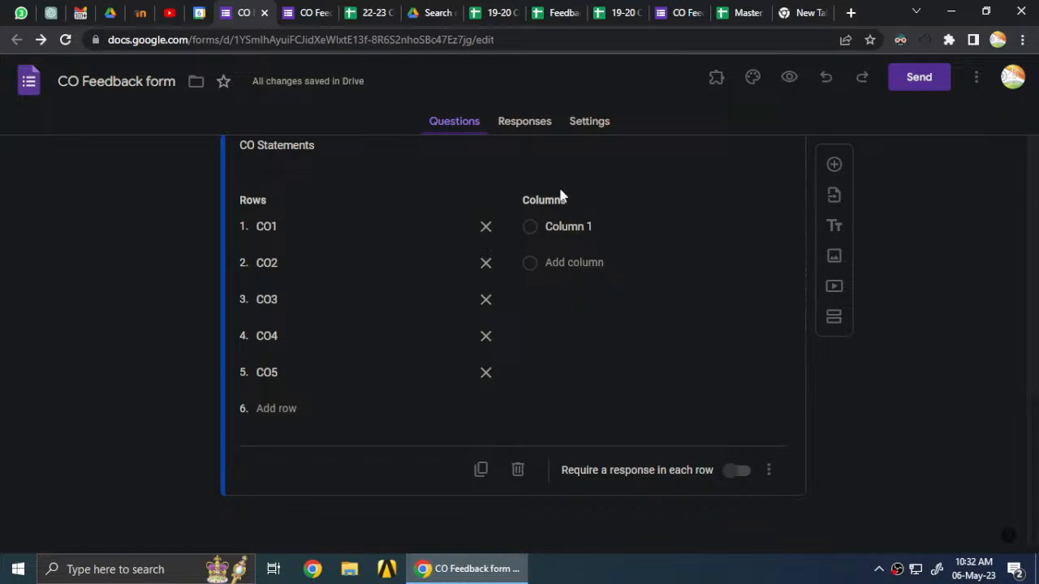
Fill the Strength of Materials grid with three columns named Average, Good and Excellant.
left_click(584, 230)
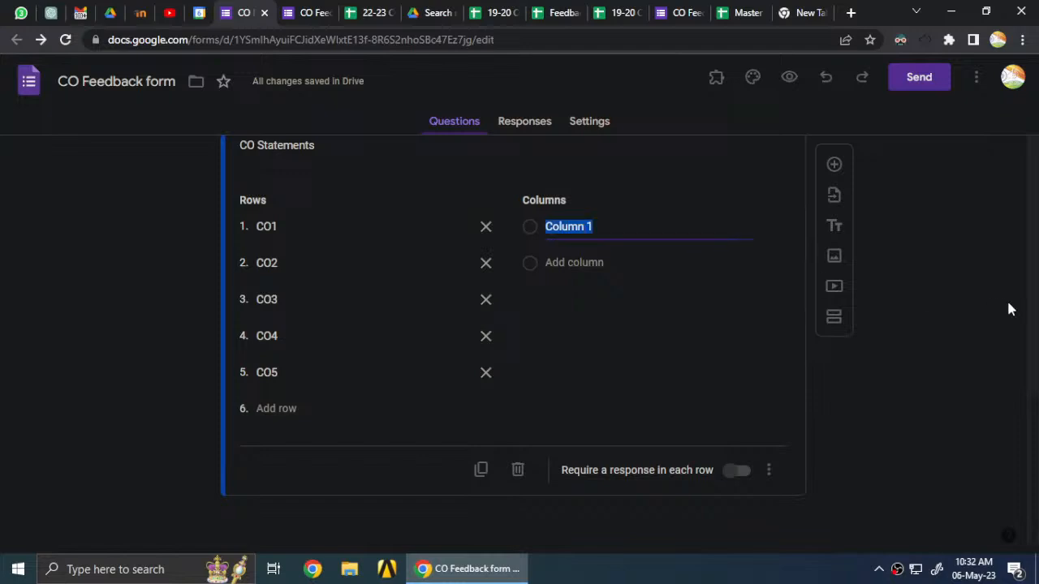
type("v")
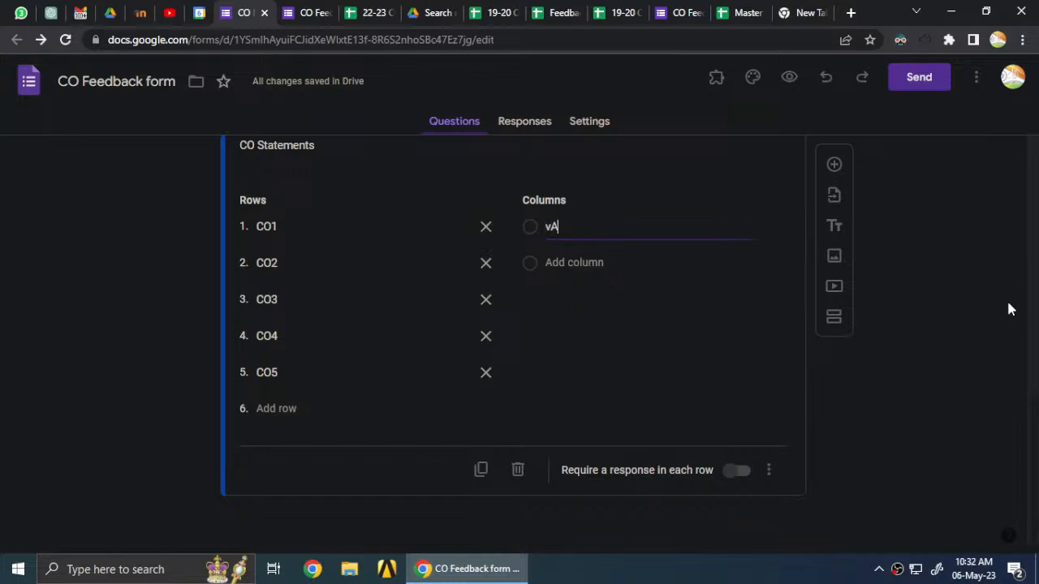
type("are")
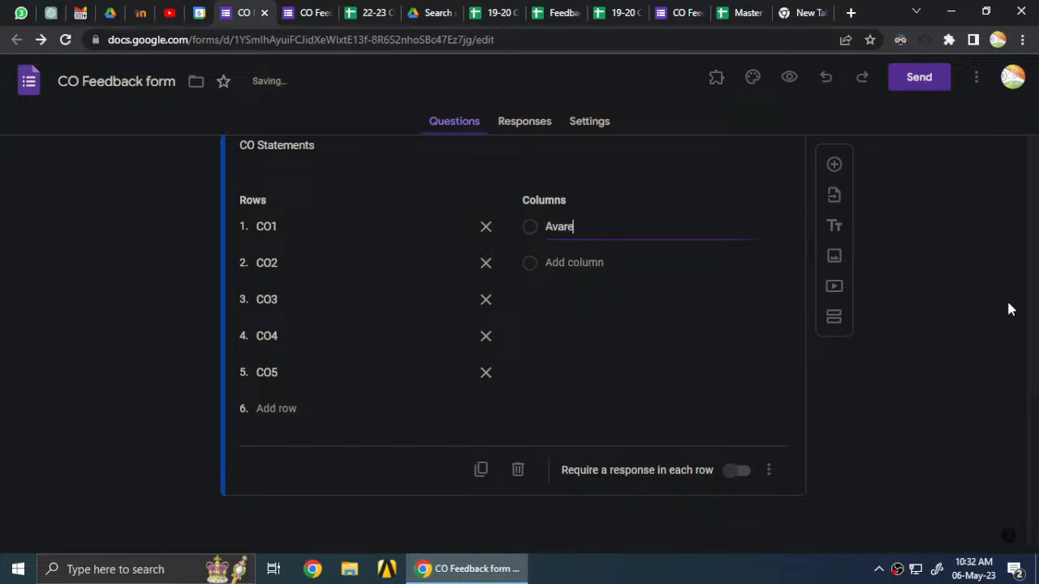
type("rage")
key("Return")
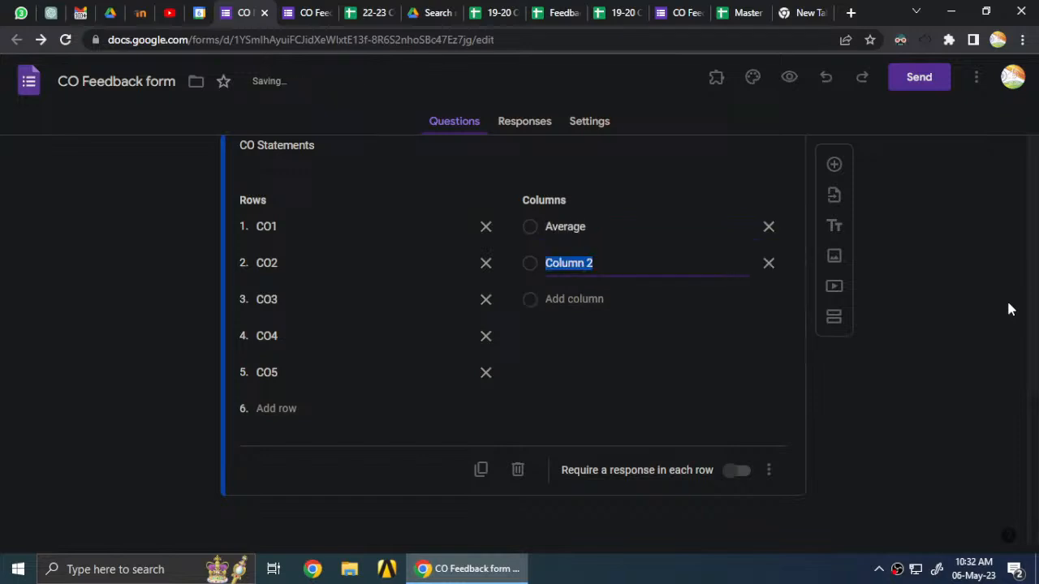
type("Good")
key("Return")
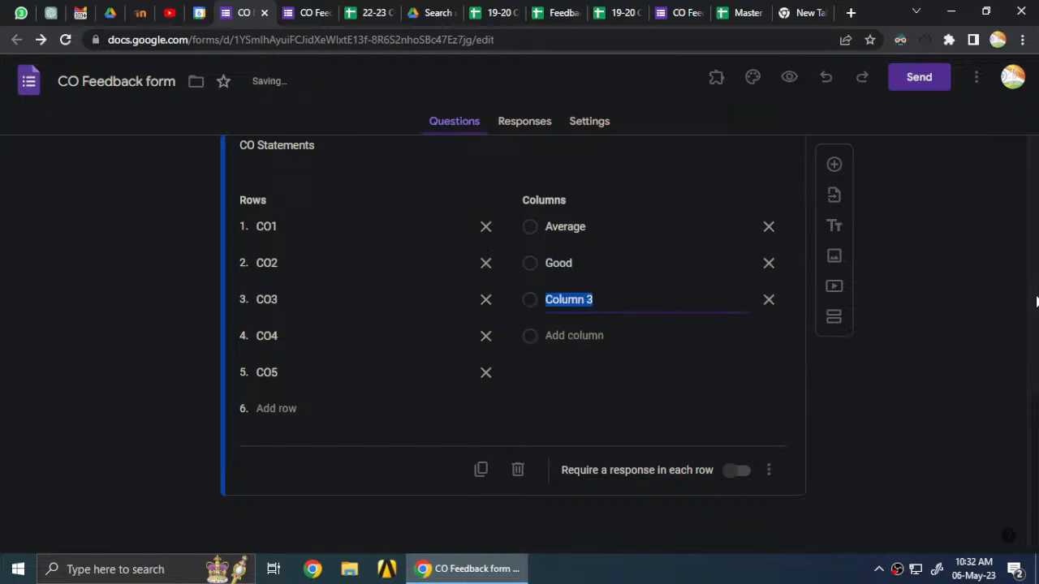
type("Excellant")
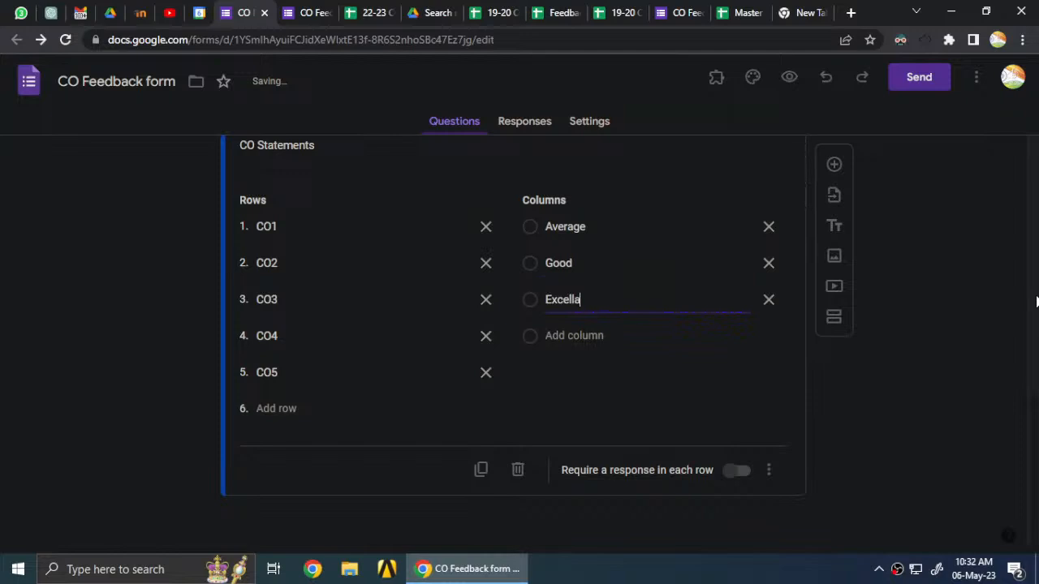
left_click(58, 344)
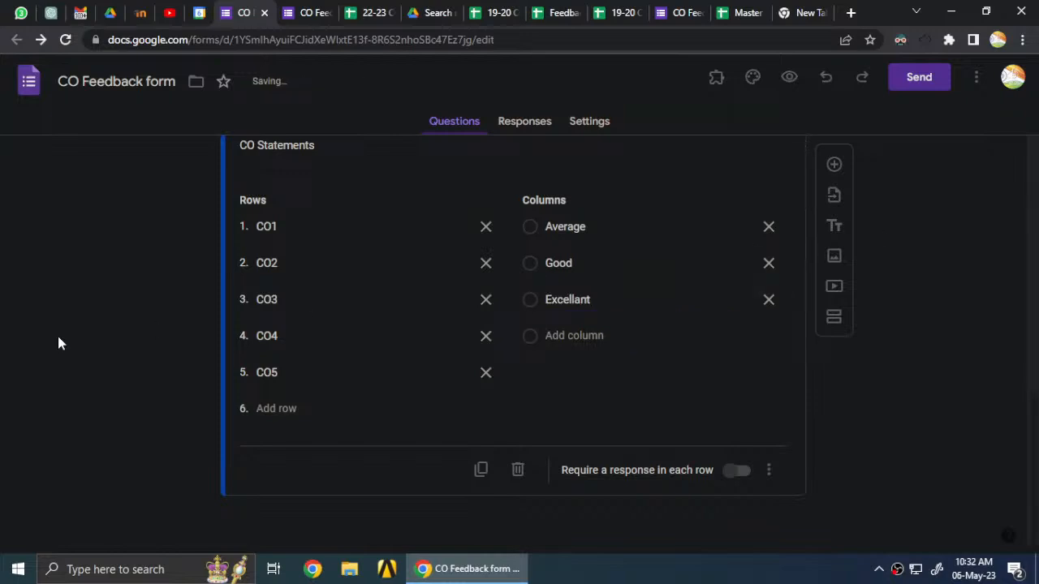
Preview the form and compare the title, CO statements and grid of the Thermodynamics and Strength of Materials questions.
left_click(789, 77)
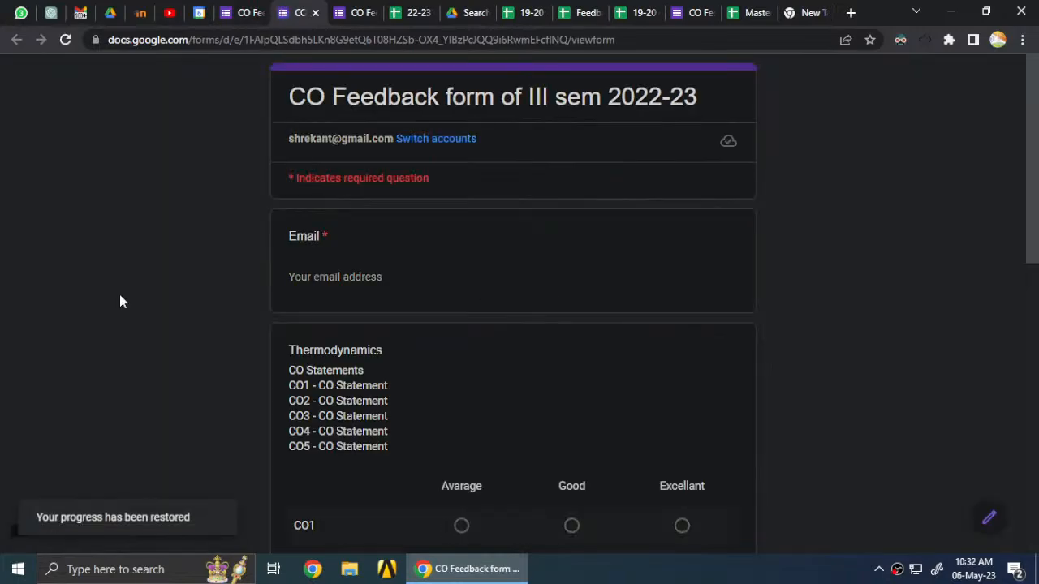
scroll(482, 303, "down", 2)
scroll(340, 214, "down", 1)
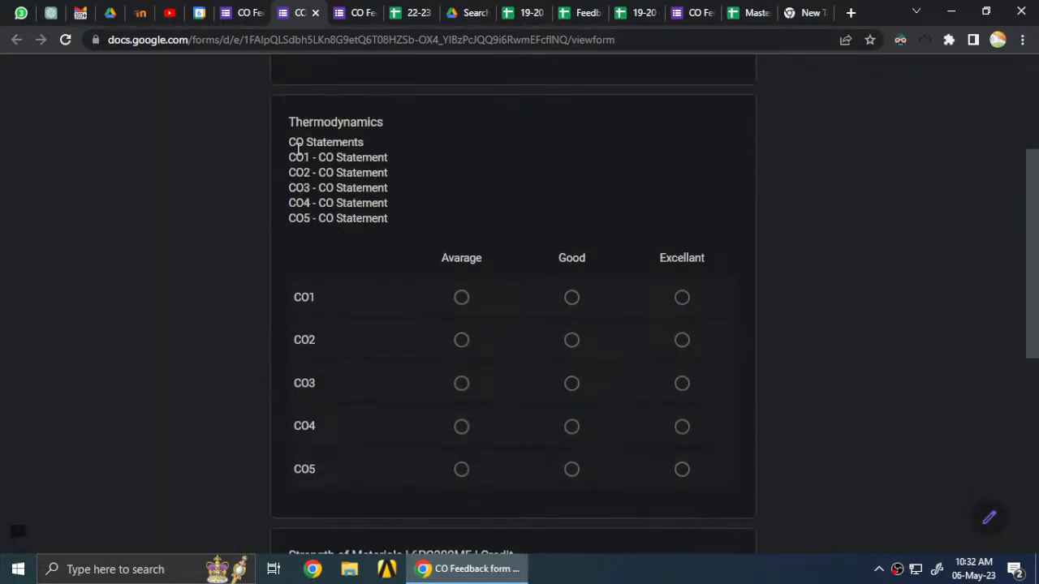
scroll(321, 292, "down", 3)
scroll(323, 406, "down", 3)
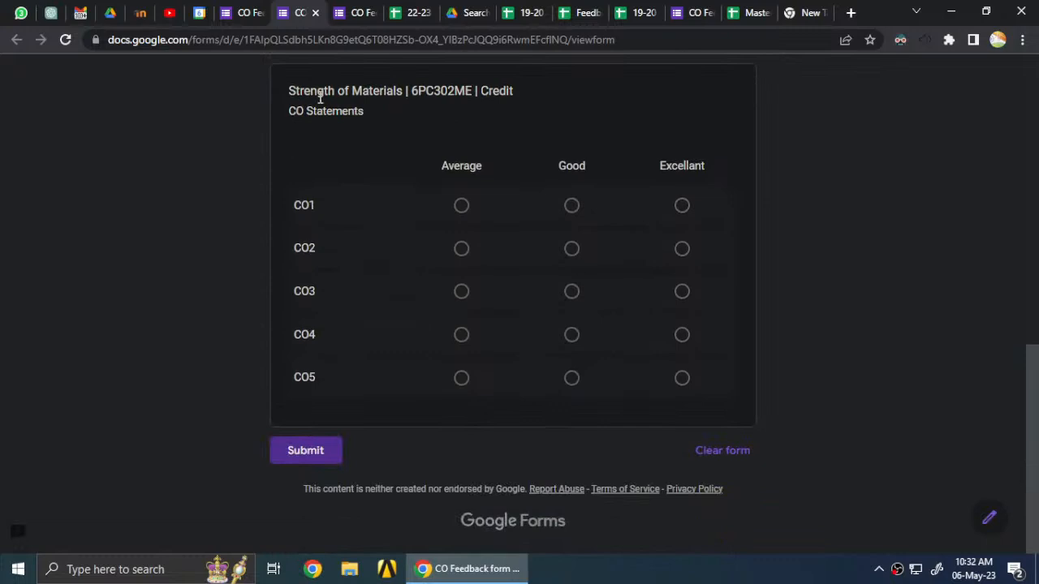
left_click_drag(317, 90, 333, 130)
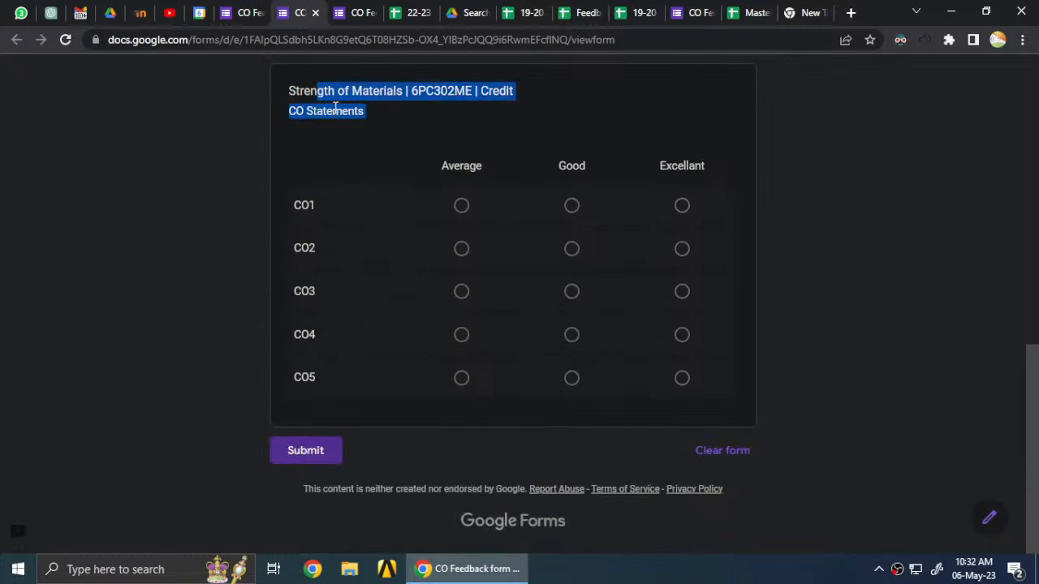
left_click(339, 106)
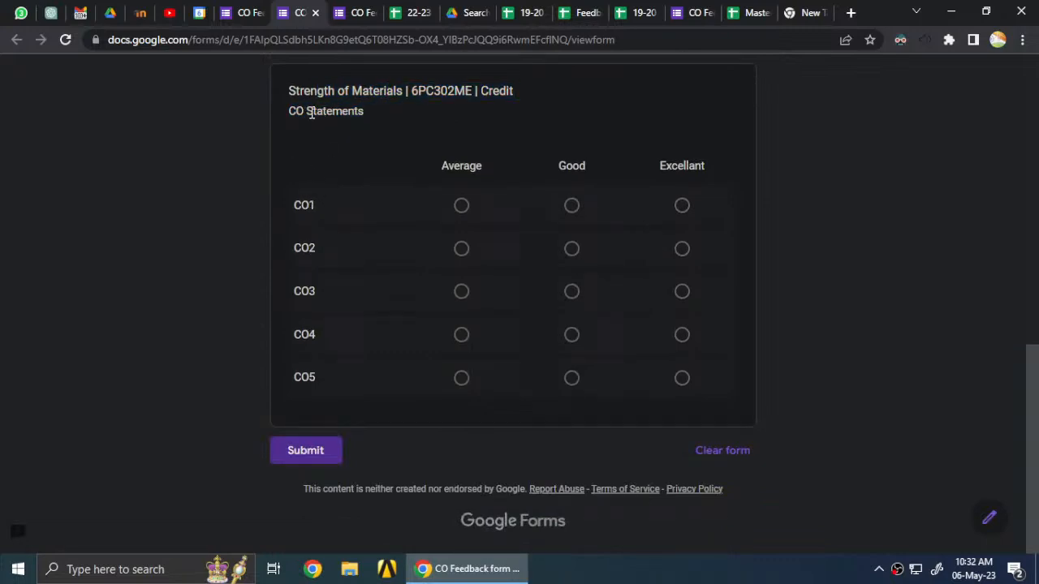
scroll(309, 138, "up", 4)
scroll(307, 162, "up", 2)
left_click_drag(297, 149, 361, 205)
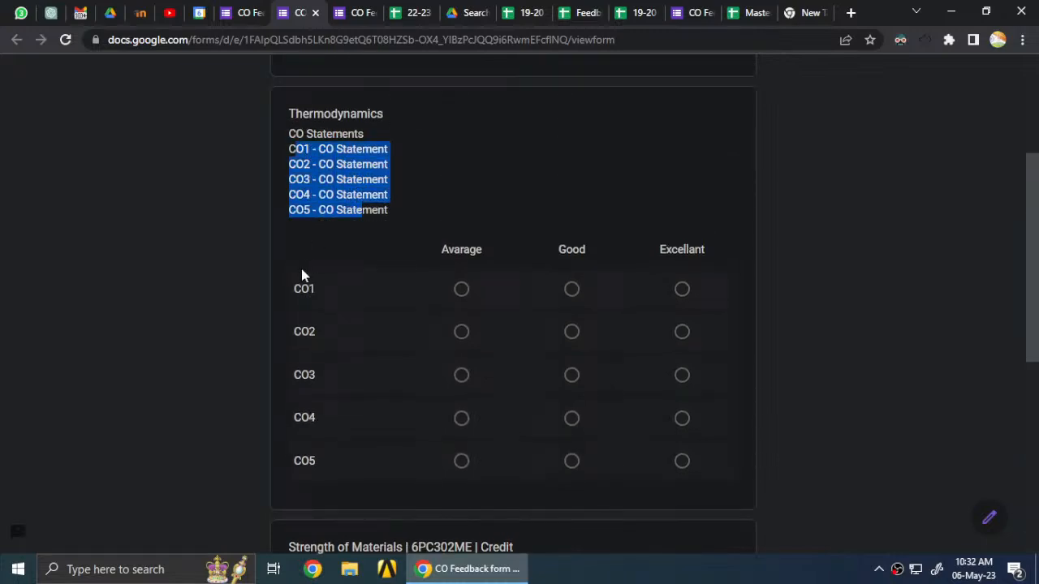
scroll(296, 274, "down", 4)
scroll(295, 274, "down", 2)
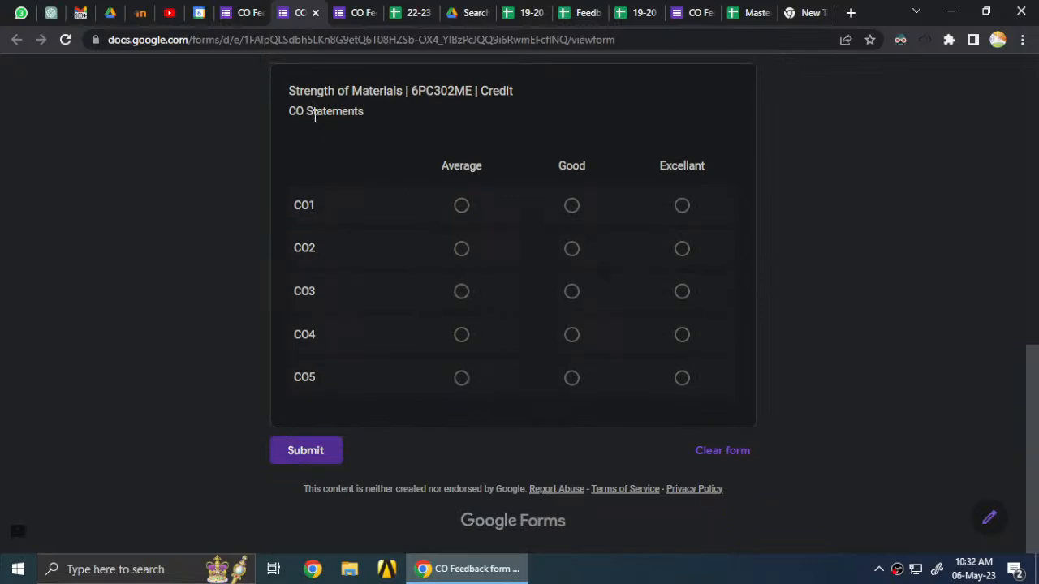
Rate Strength of Materials CO1 Good, CO2 Average, CO3 Good, CO4 Excellant and CO5 Good in the preview, and close the preview.
left_click(576, 208)
left_click(461, 250)
left_click(461, 248)
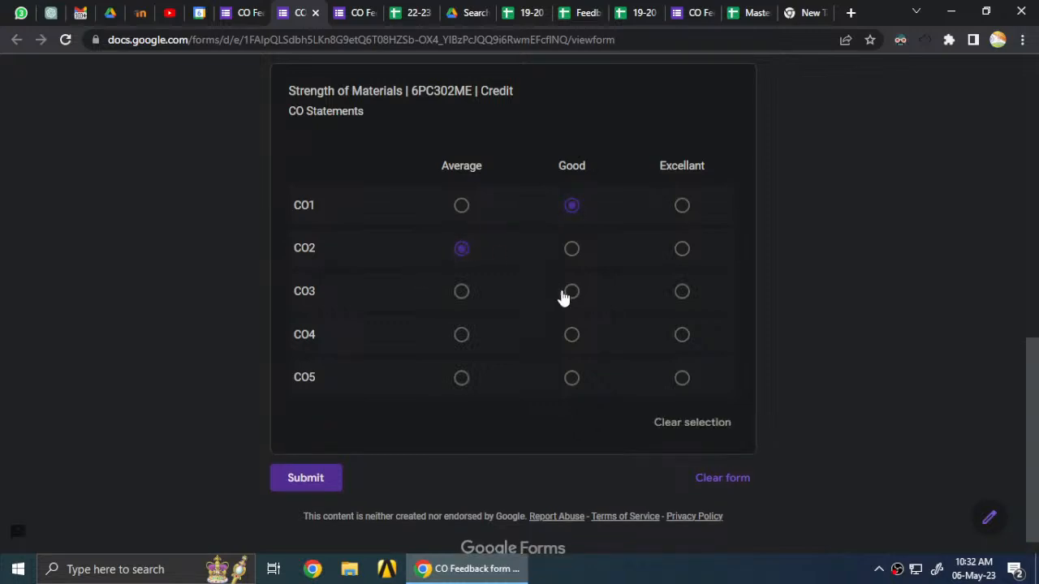
left_click(575, 292)
left_click(682, 336)
left_click(564, 383)
scroll(371, 433, "up", 20)
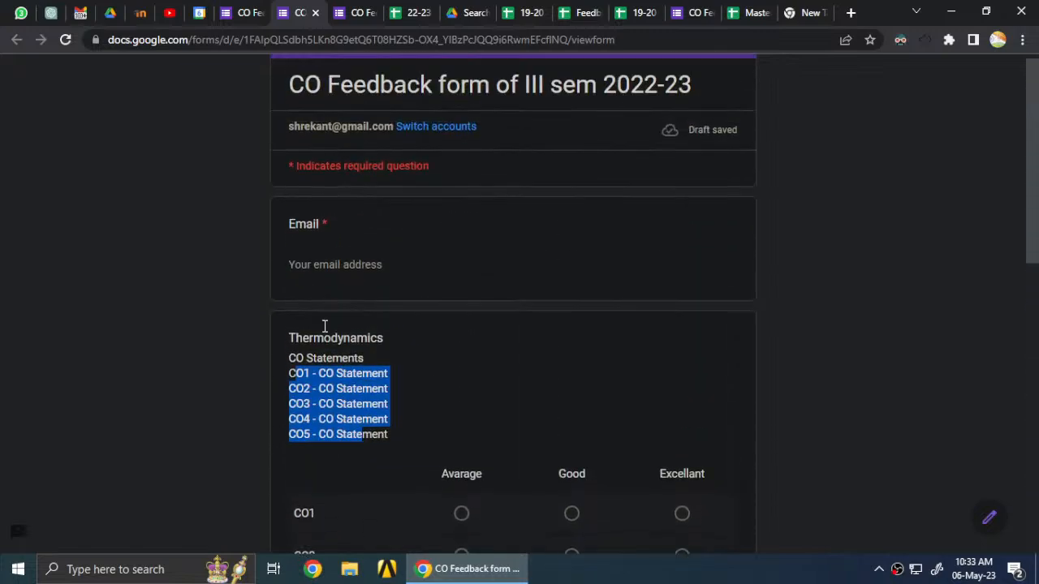
left_click(315, 12)
Duplicate the Strength of Materials grid question in the form editor.
scroll(324, 458, "up", 3)
scroll(283, 414, "down", 2)
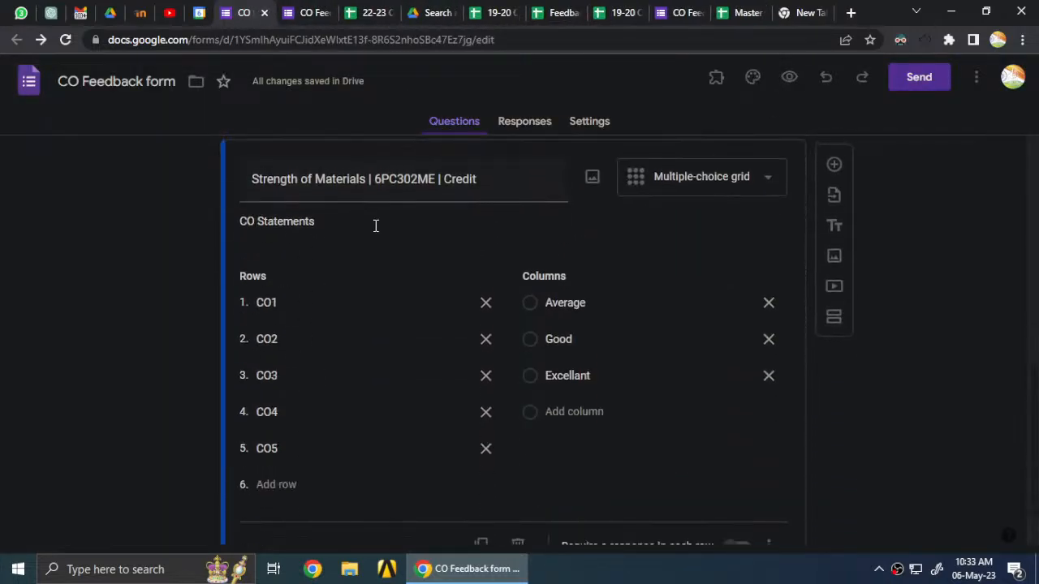
triple_click(378, 178)
scroll(682, 509, "down", 1)
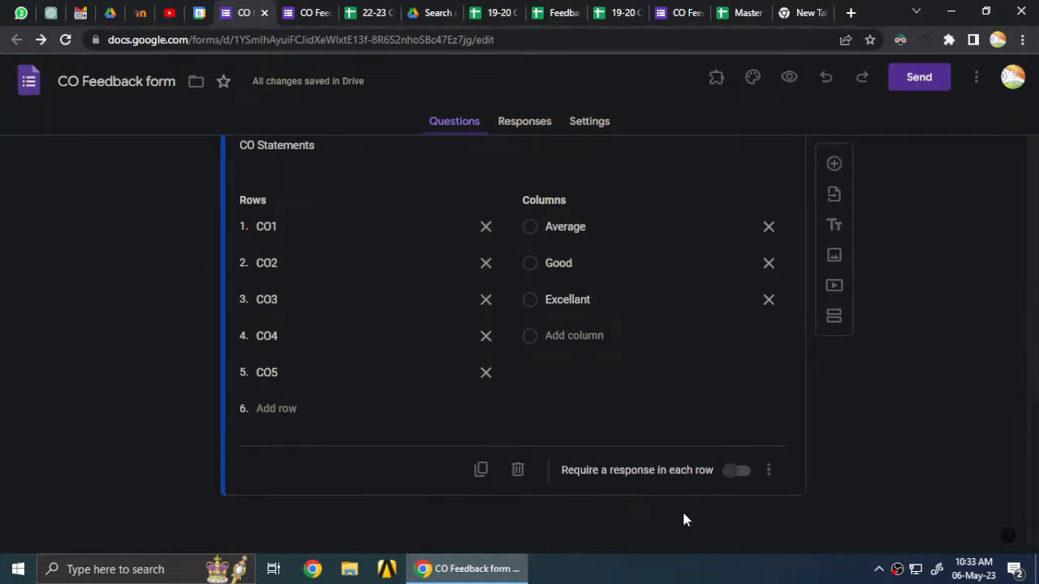
left_click(482, 472)
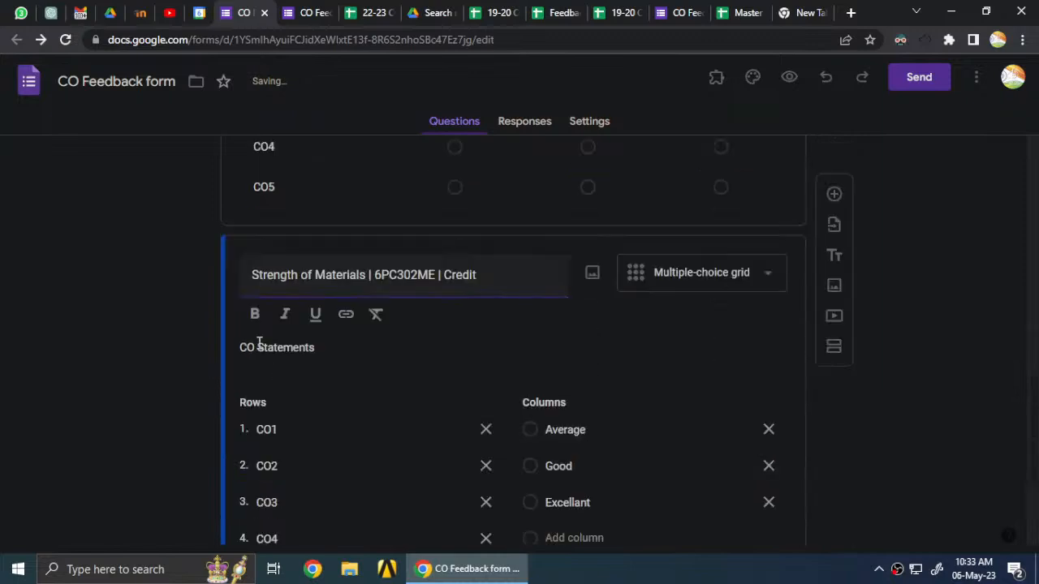
Replace "Strength of Materials" in the duplicated question's title with "Metallurgy & Material Science".
scroll(295, 437, "down", 1)
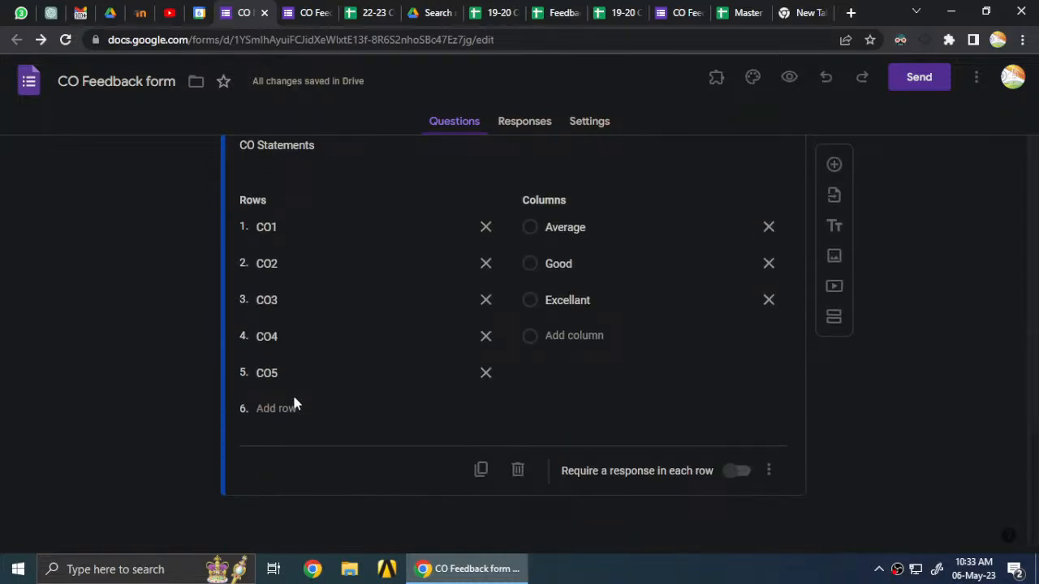
scroll(289, 399, "up", 2)
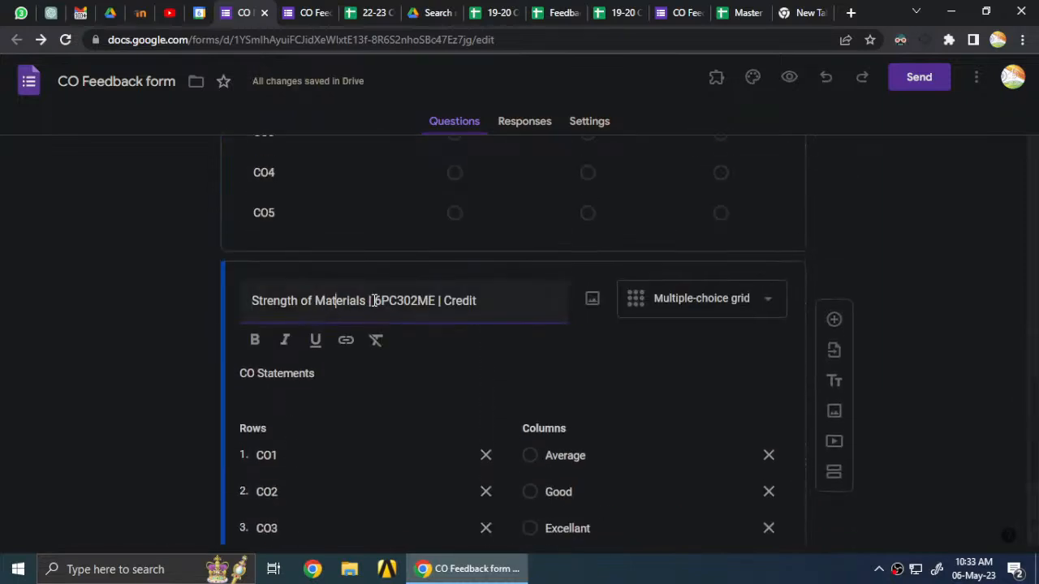
left_click_drag(368, 300, 162, 310)
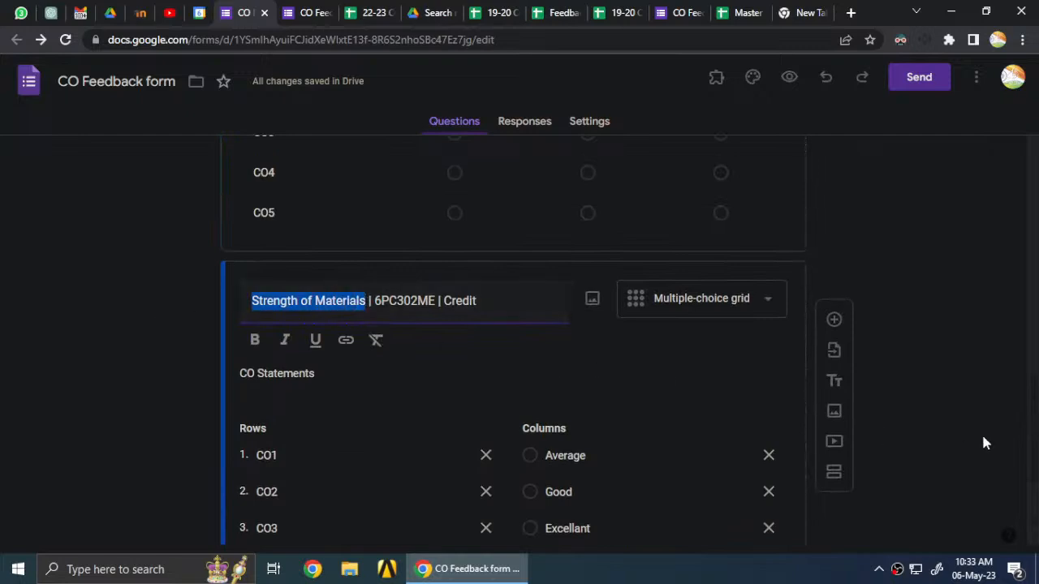
type("N")
key("BackSpace")
type("Metu")
key("BackSpace")
type("allr")
key("BackSpace")
type("urgy")
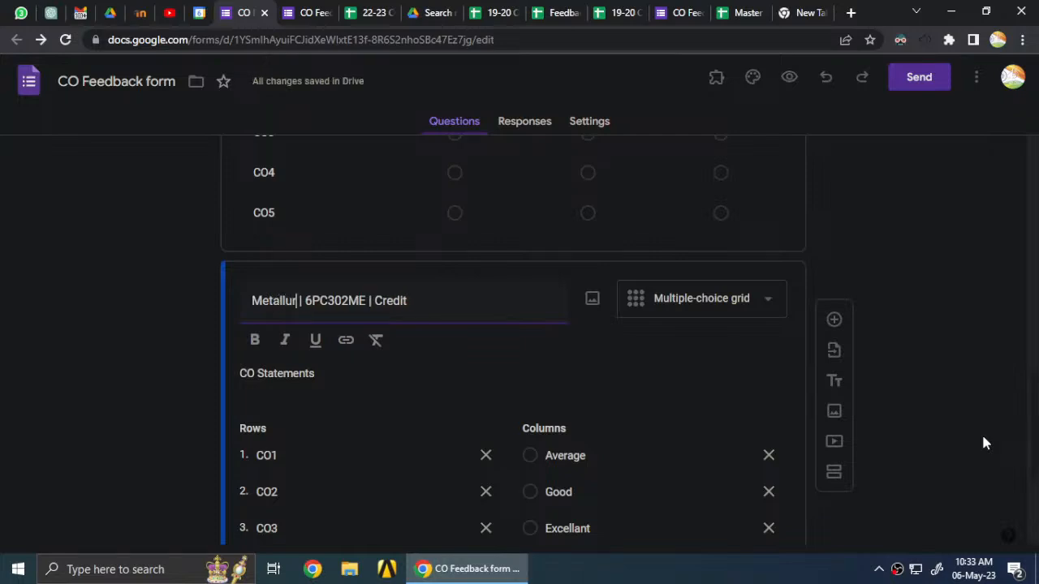
type(" & Materia")
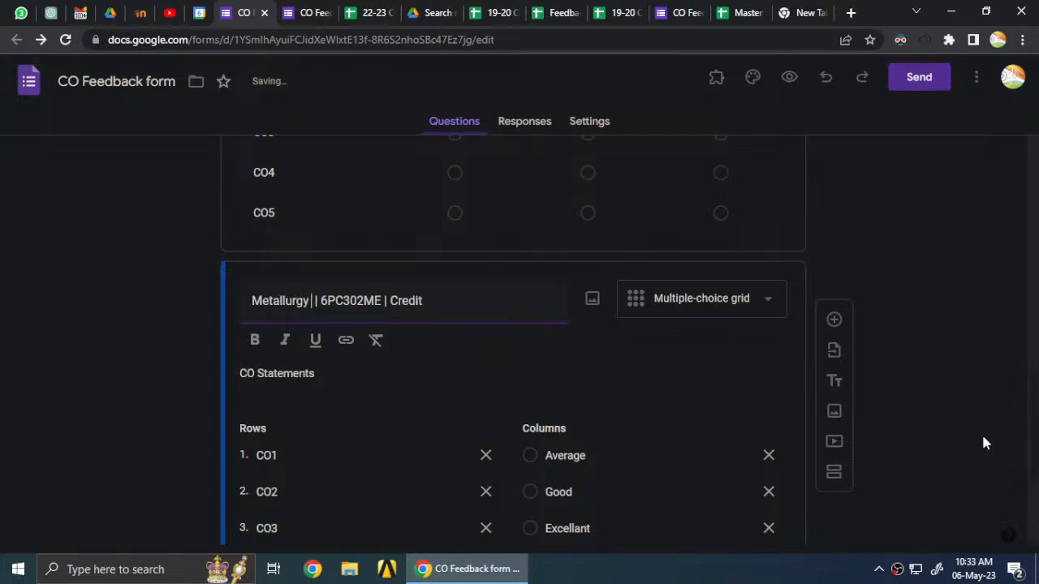
type("l Science")
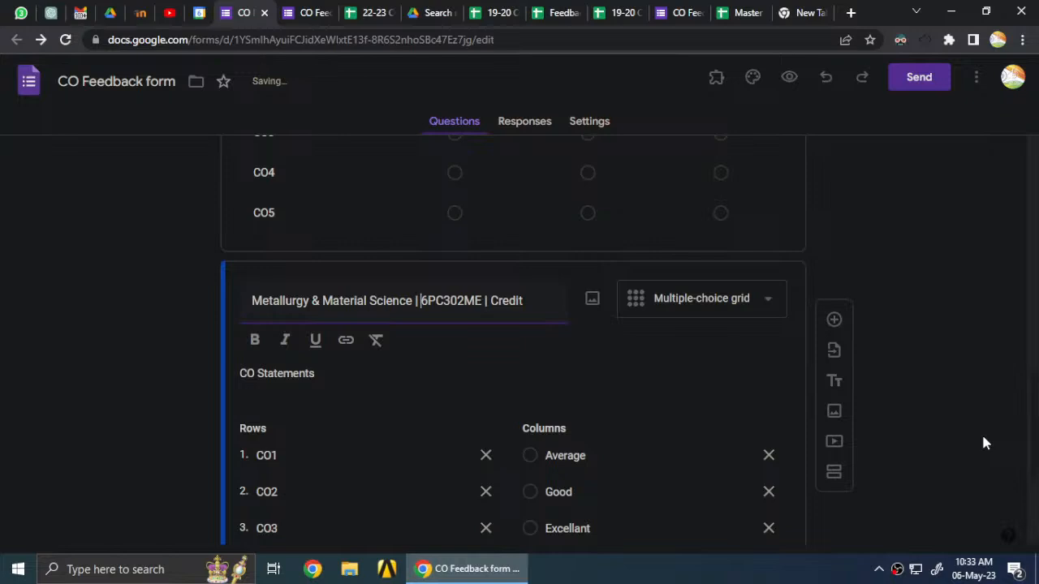
Delete the code and "Credit" text with their separators after "Metallurgy & Material Science" in the question title.
key("shift+End")
key("BackSpace")
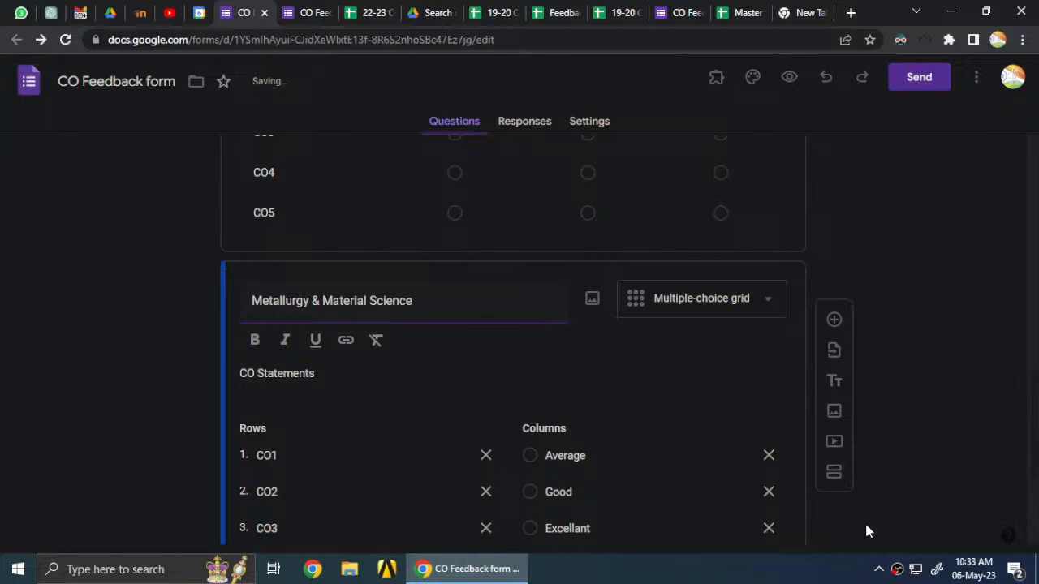
left_click(189, 384)
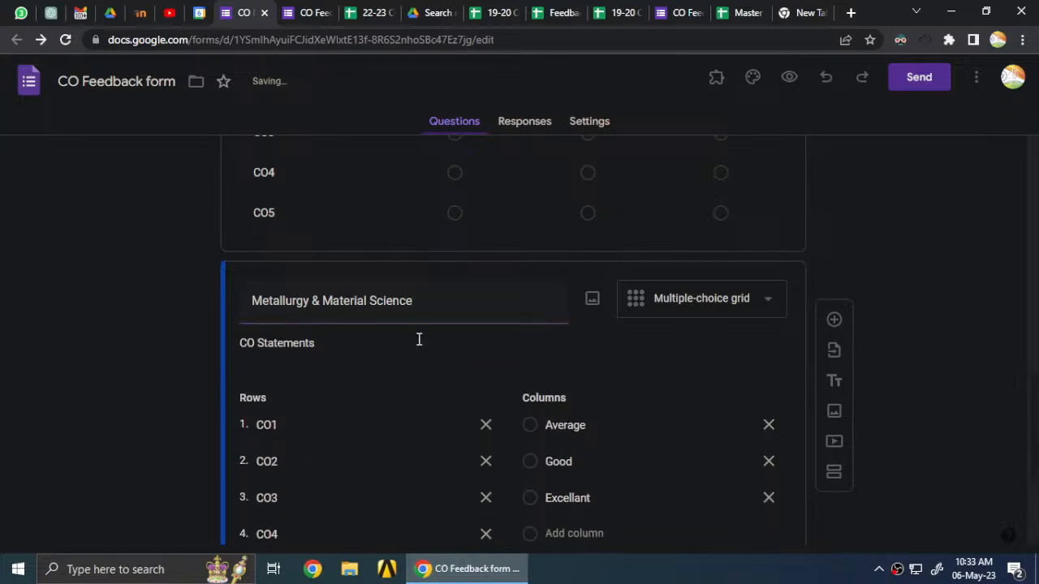
left_click(291, 351)
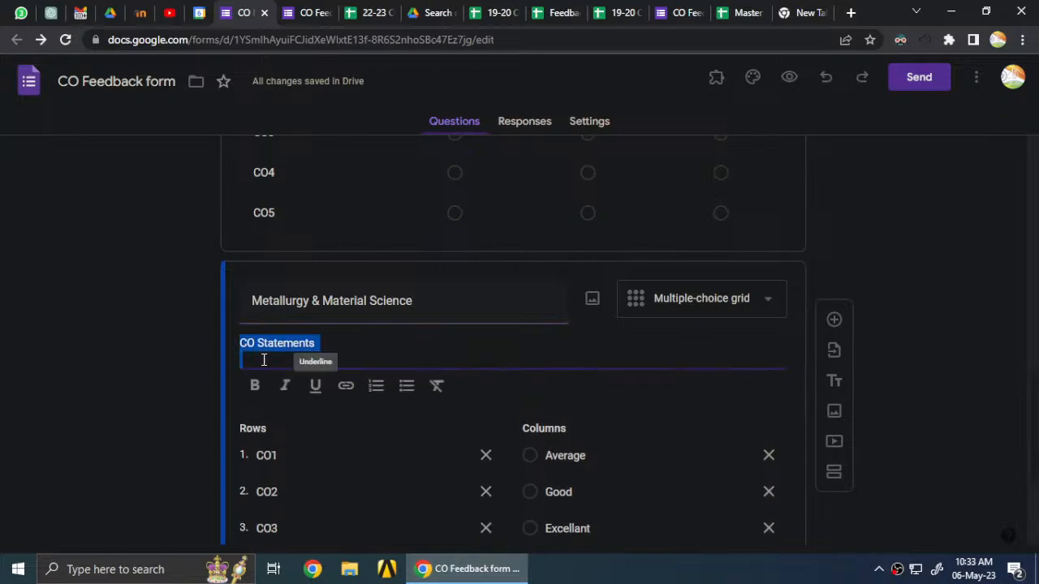
left_click(260, 360)
scroll(170, 505, "down", 3)
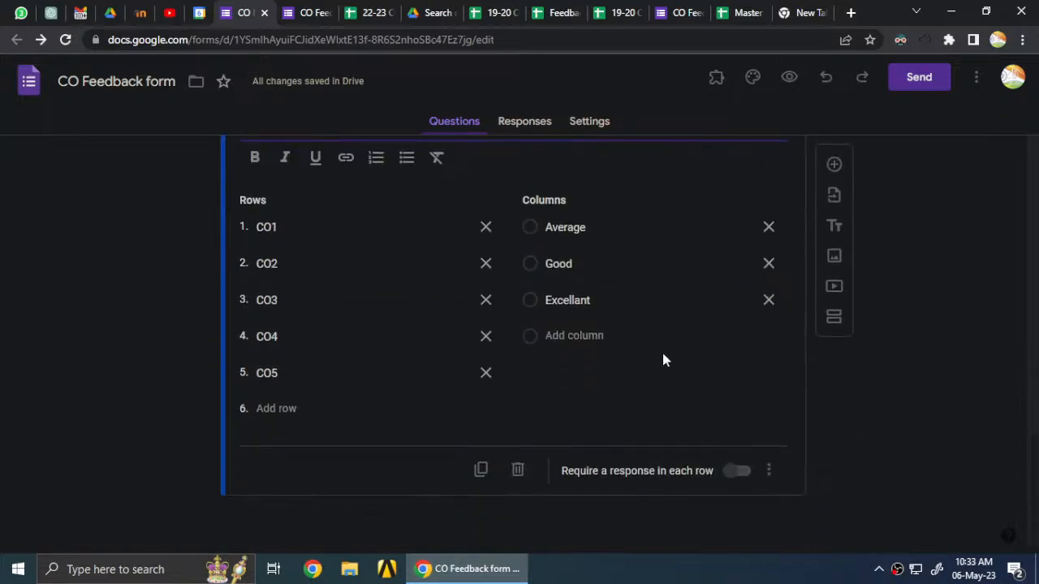
Reload the already open respondent view of the form and look through its subject questions.
left_click(309, 12)
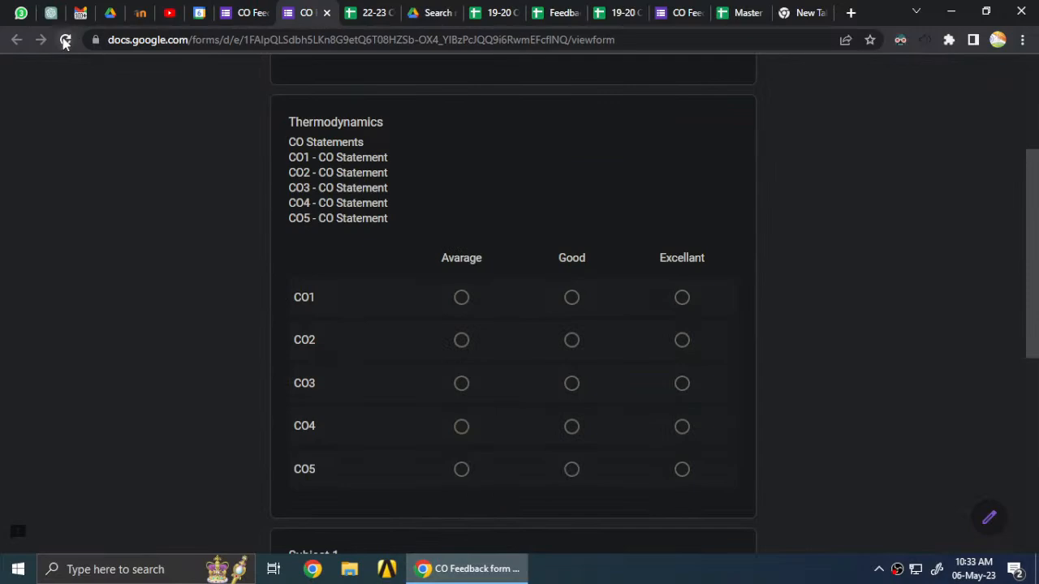
left_click(64, 39)
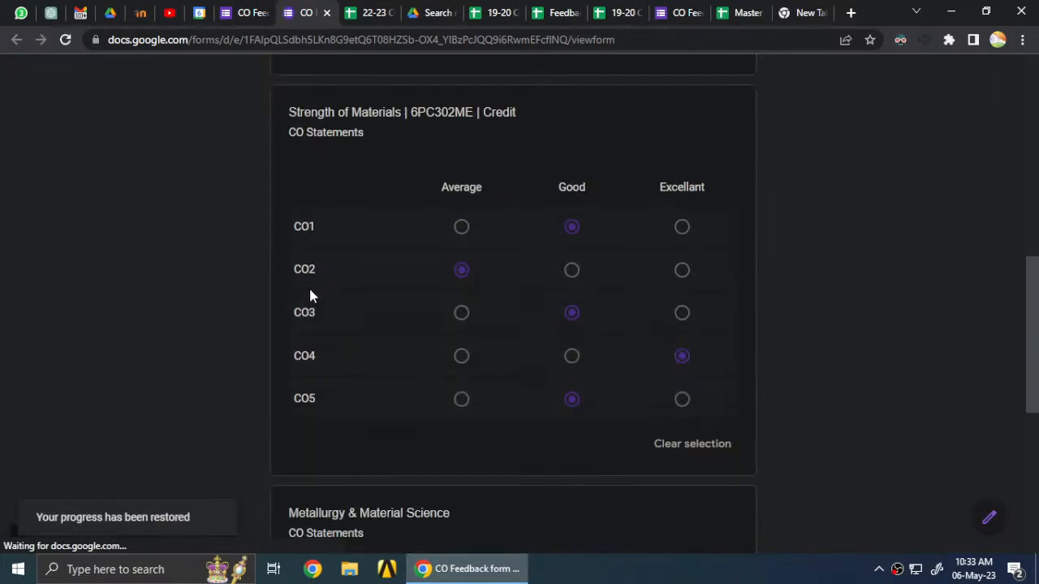
scroll(310, 290, "down", 5)
scroll(310, 292, "up", 13)
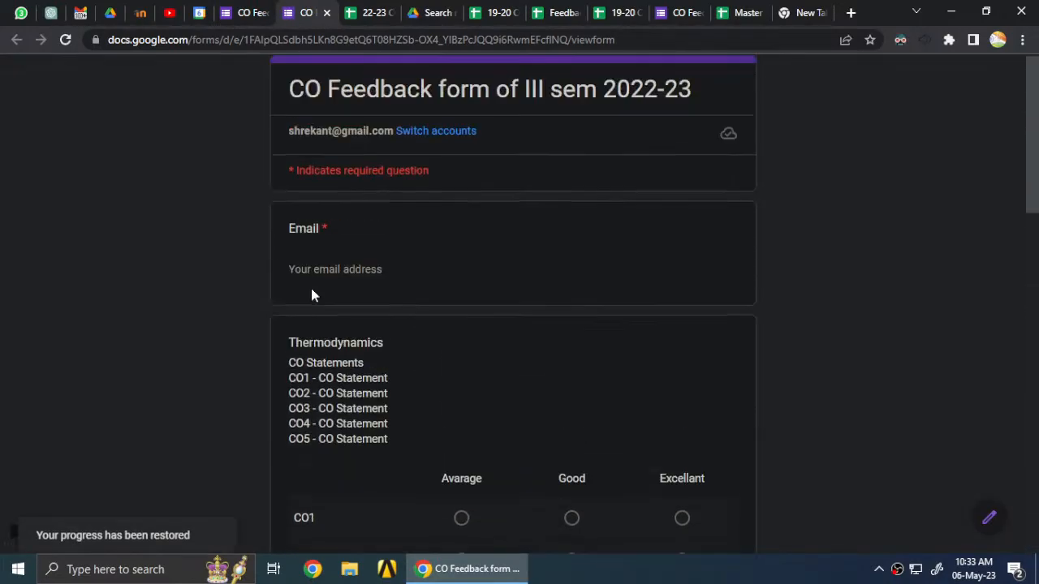